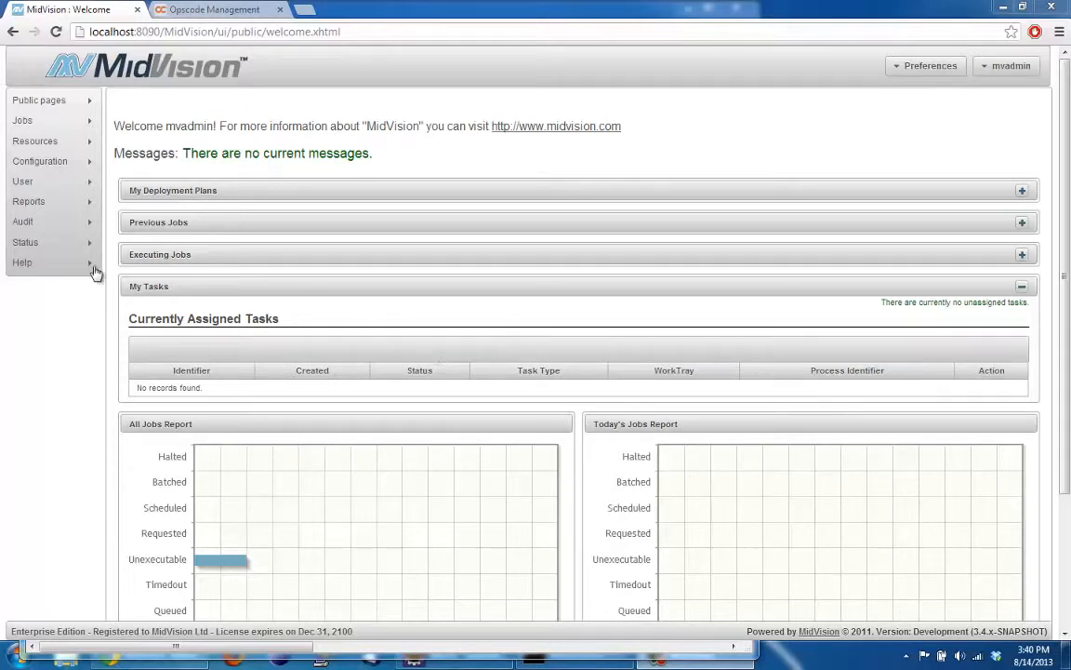
- Open the MidVision extensions page with the OpsCode Chef integration settings
{"action": "mouse_move", "coordinate": [74, 268]}
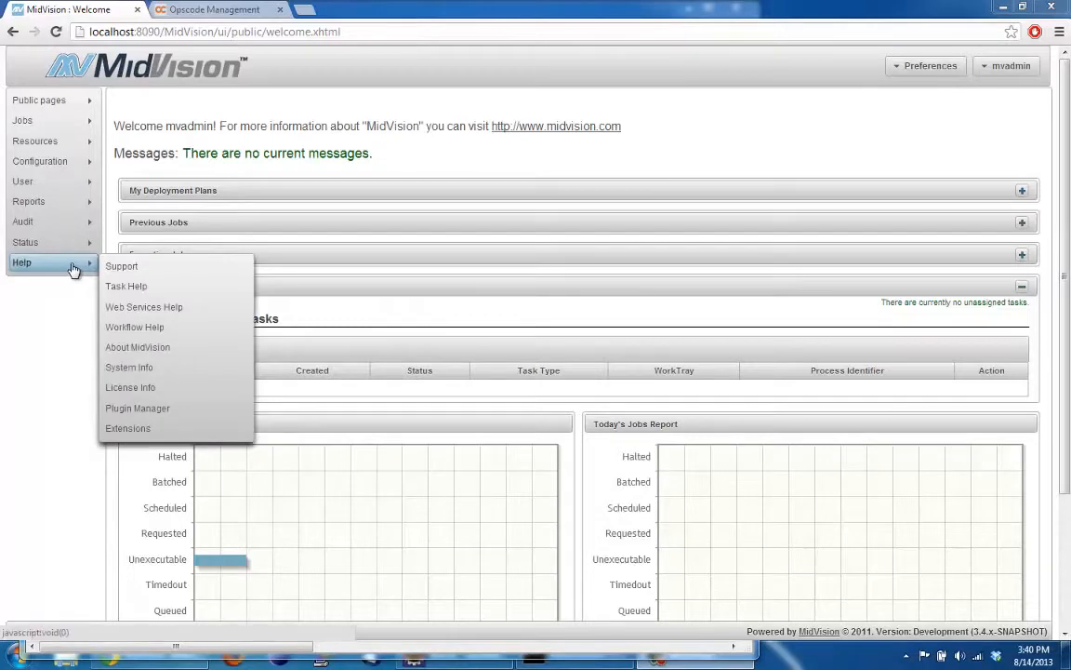
{"action": "left_click", "coordinate": [140, 429]}
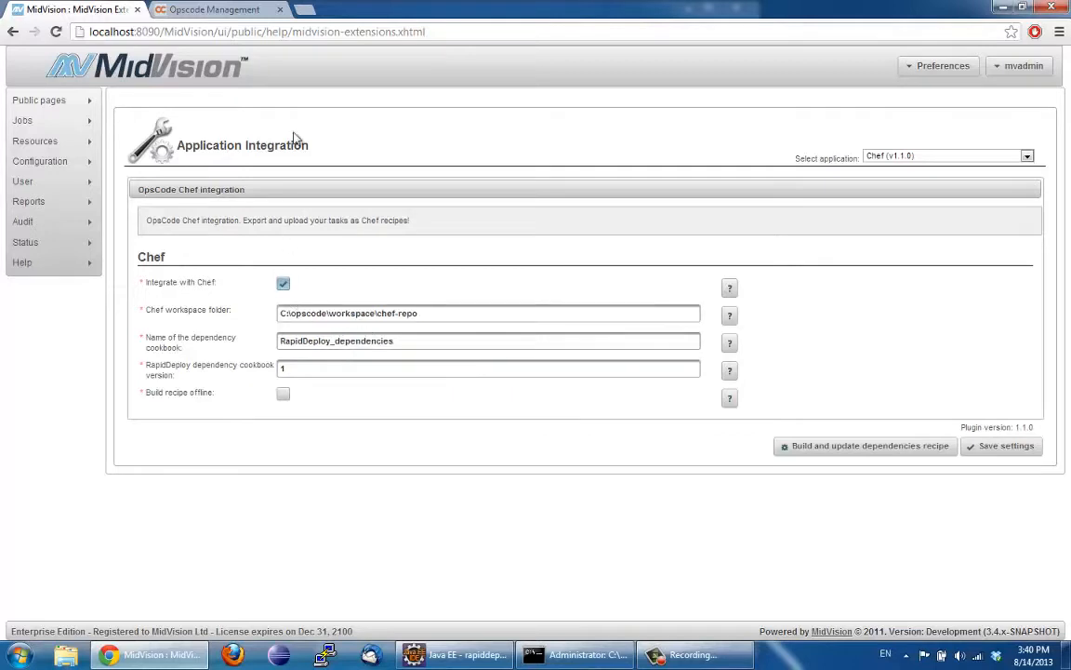
- Switch to Opscode Management and inspect the files and recipes of the RapidDeploy_dependencies cookbook, version 0.0.3
{"action": "left_click", "coordinate": [220, 9]}
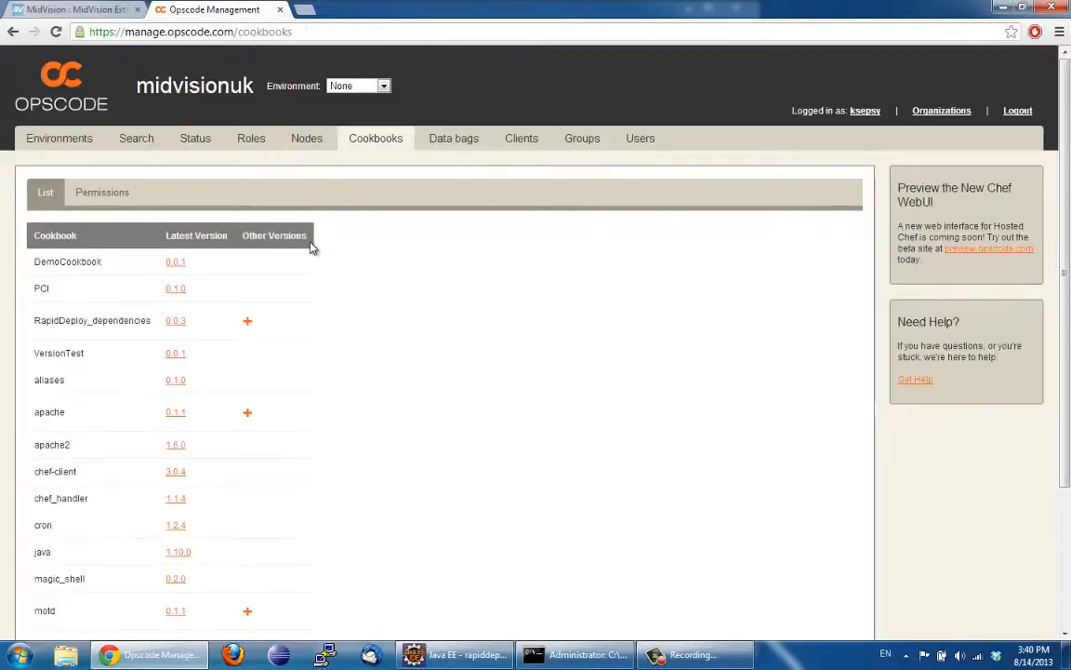
{"action": "left_click", "coordinate": [174, 322]}
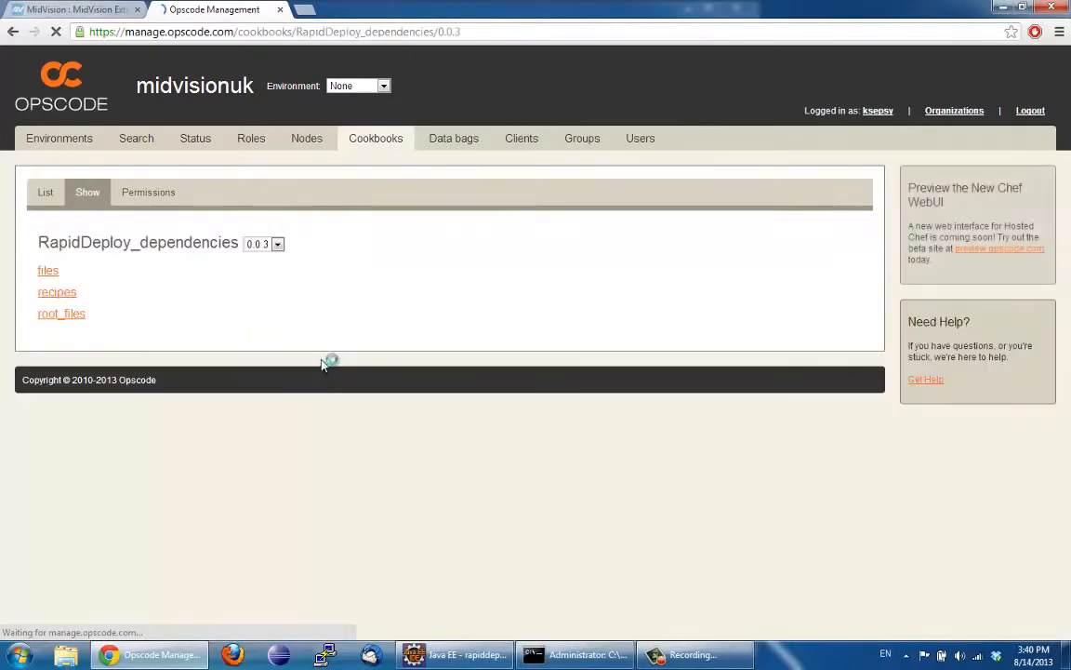
{"action": "left_click", "coordinate": [48, 272]}
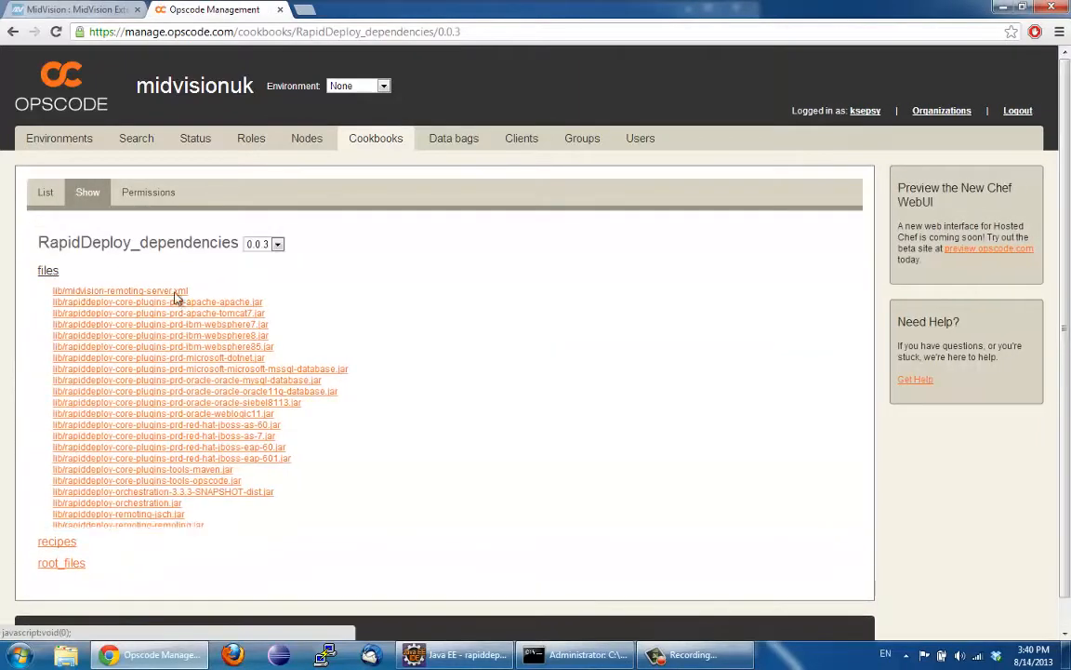
{"action": "scroll", "coordinate": [414, 360], "scroll_direction": "down", "scroll_amount": 1}
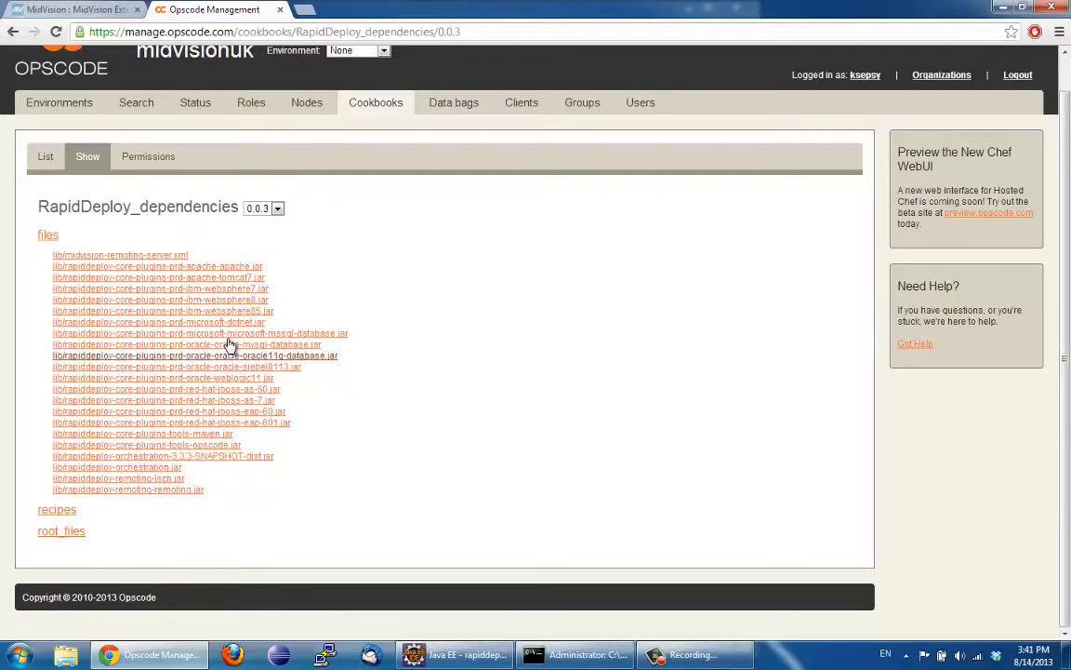
{"action": "left_click", "coordinate": [54, 510]}
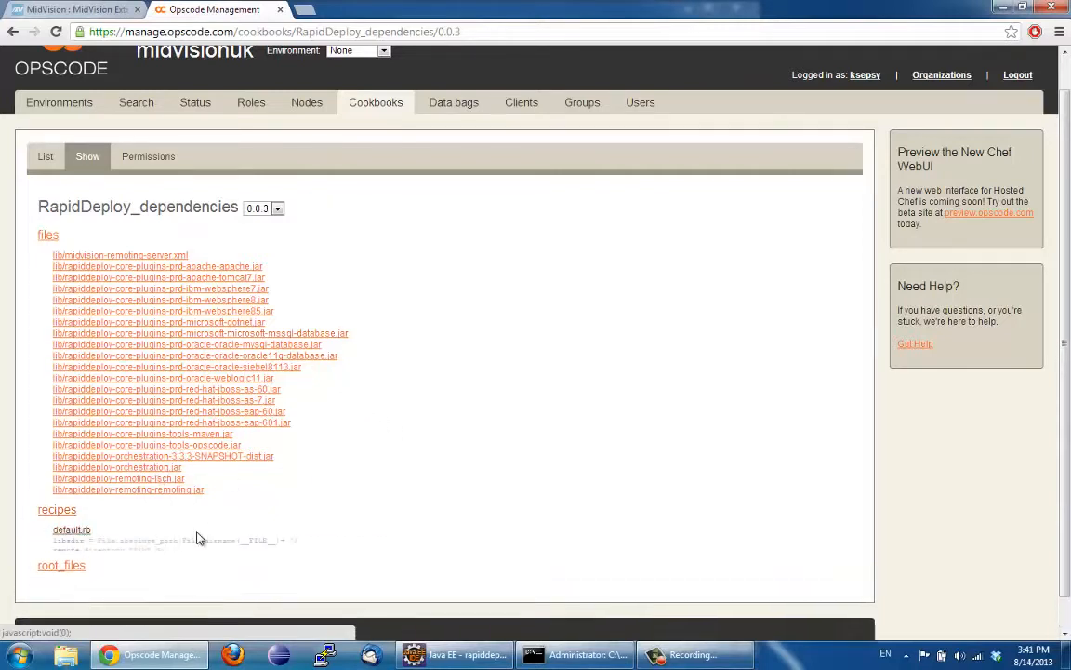
{"action": "scroll", "coordinate": [204, 533], "scroll_direction": "down", "scroll_amount": 1}
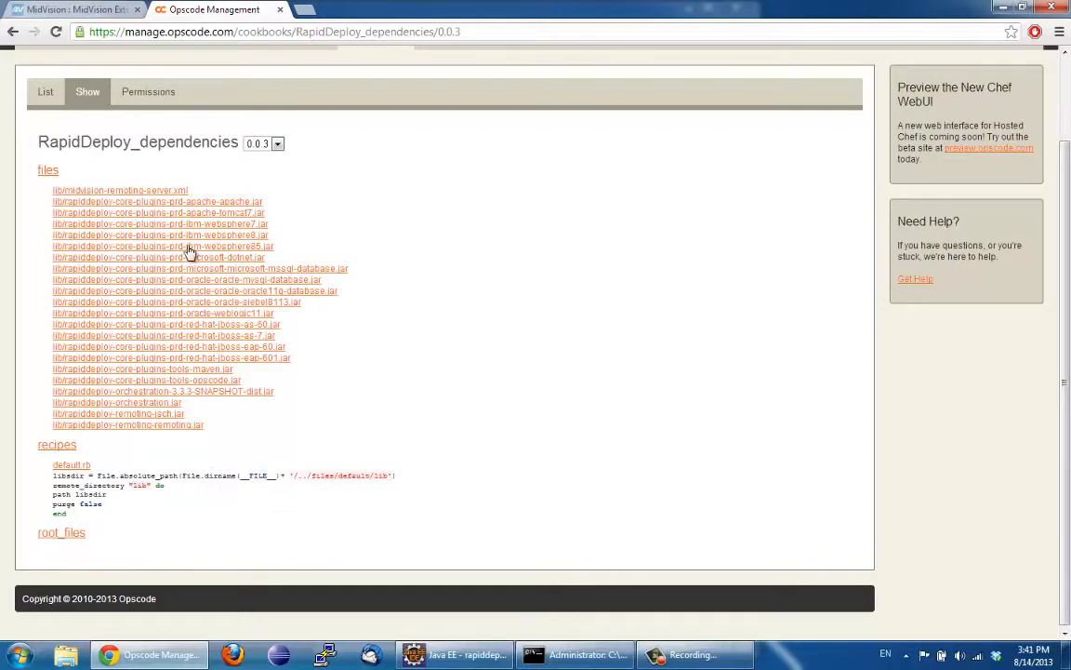
- Return to MidVision and open the MsSqlHandler project for editing from the project list
{"action": "left_click", "coordinate": [110, 12]}
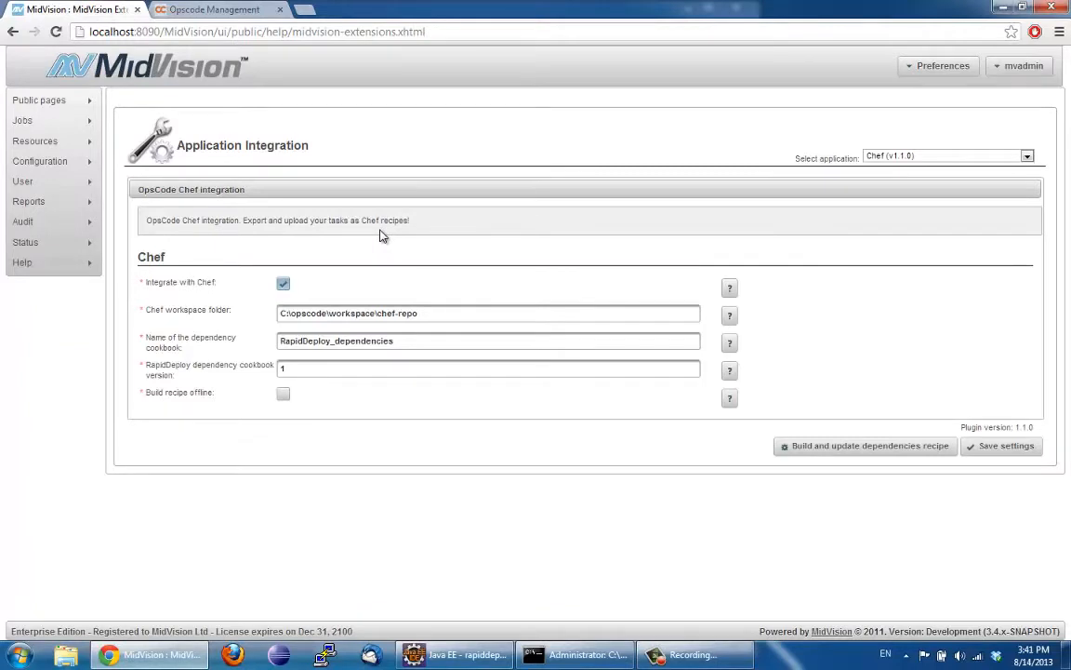
{"action": "mouse_move", "coordinate": [82, 142]}
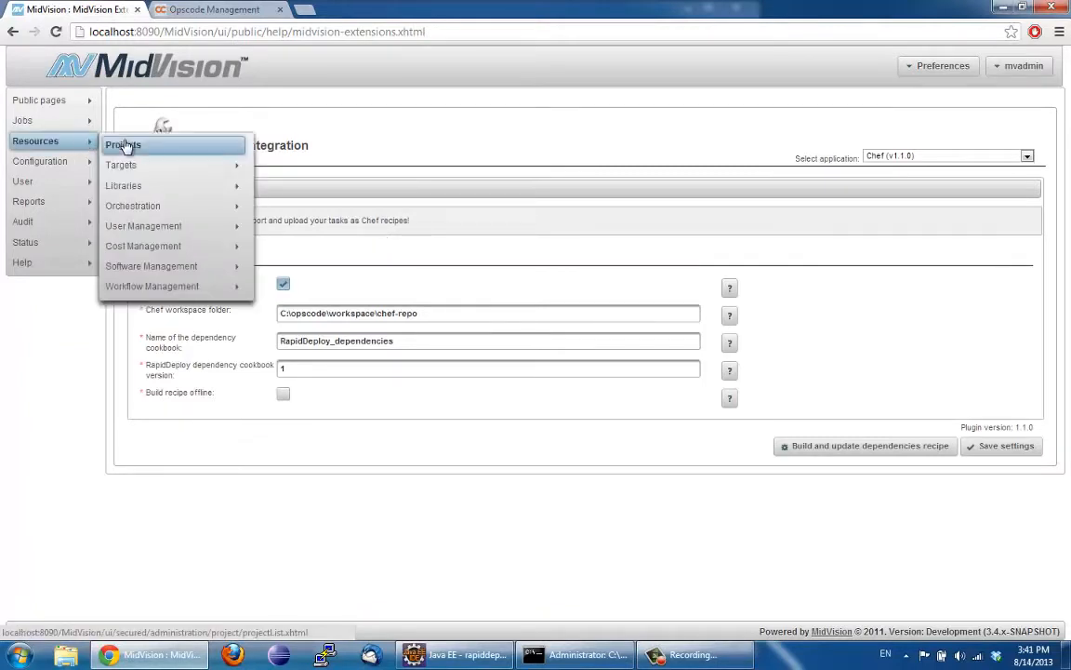
{"action": "left_click", "coordinate": [126, 146]}
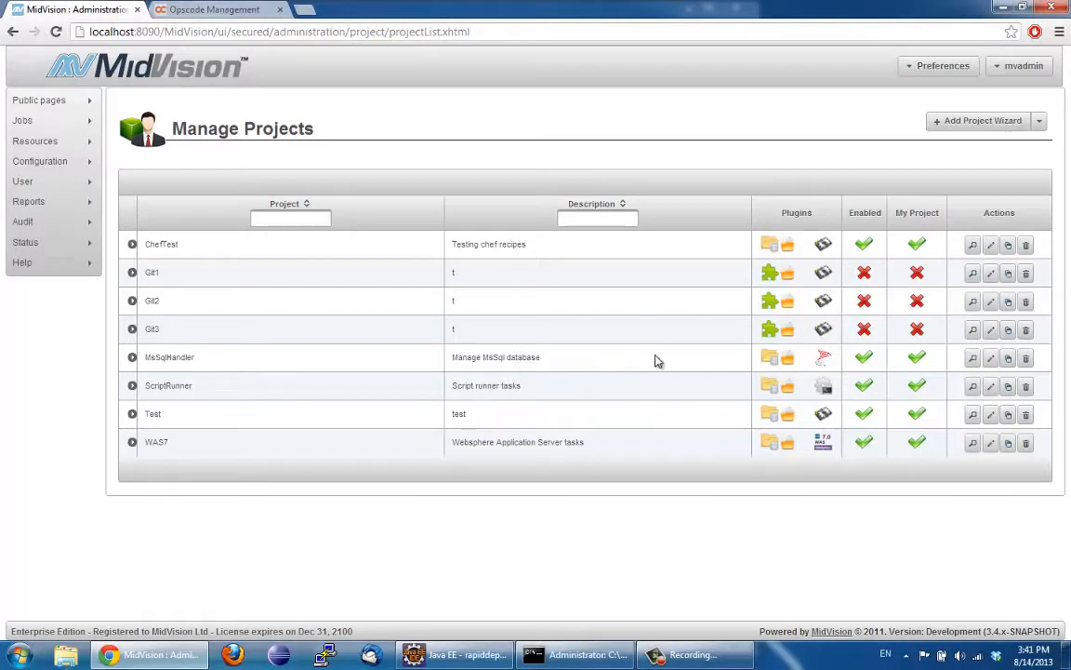
{"action": "left_click", "coordinate": [991, 358]}
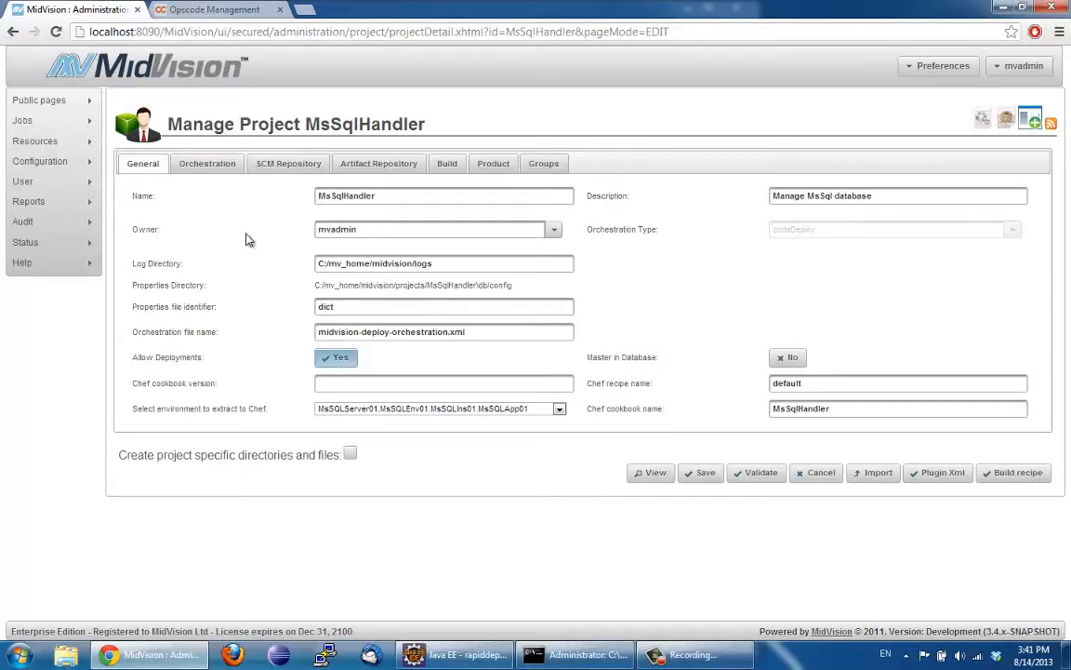
- Add UpdateDatabaseTask from the MSSQL DB tasks to the project's orchestration between InitialisationTask and FinalisationTask, keeping its default name
{"action": "left_click", "coordinate": [207, 171]}
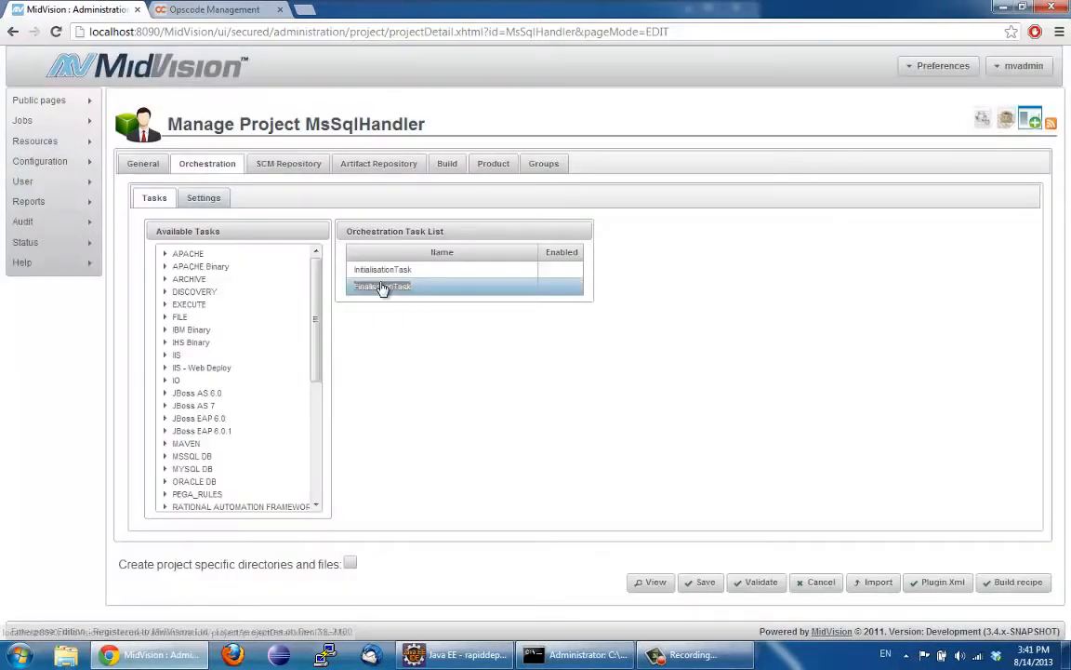
{"action": "left_click", "coordinate": [168, 456]}
{"action": "scroll", "coordinate": [172, 465], "scroll_direction": "down", "scroll_amount": 8}
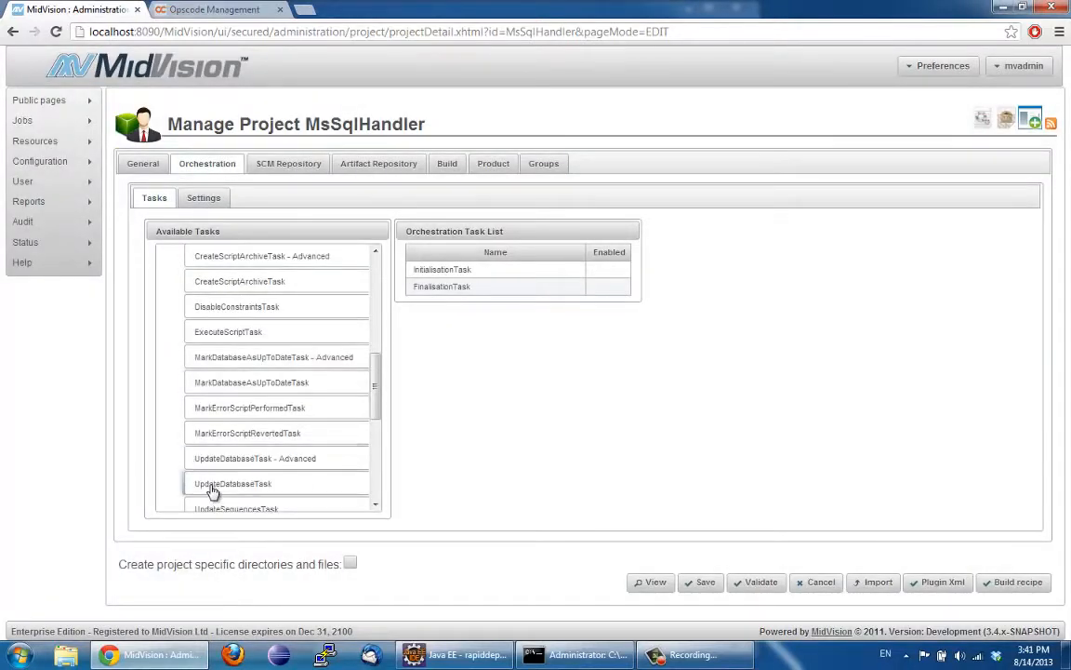
{"action": "left_click_drag", "start_coordinate": [215, 489], "coordinate": [464, 285]}
{"action": "left_click", "coordinate": [464, 284]}
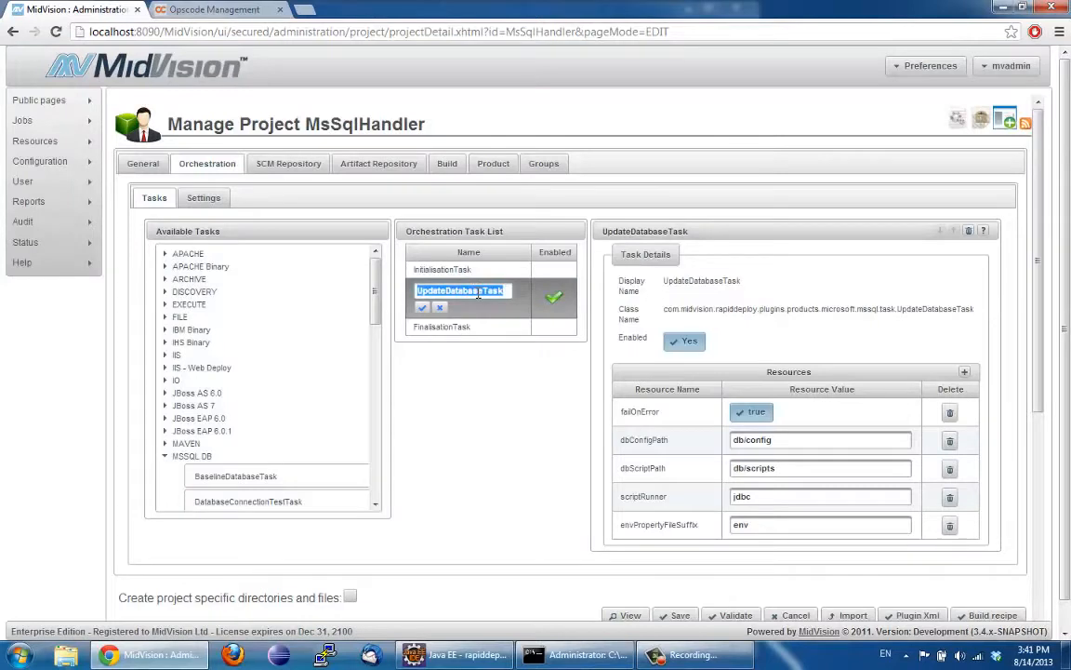
{"action": "left_click", "coordinate": [786, 467]}
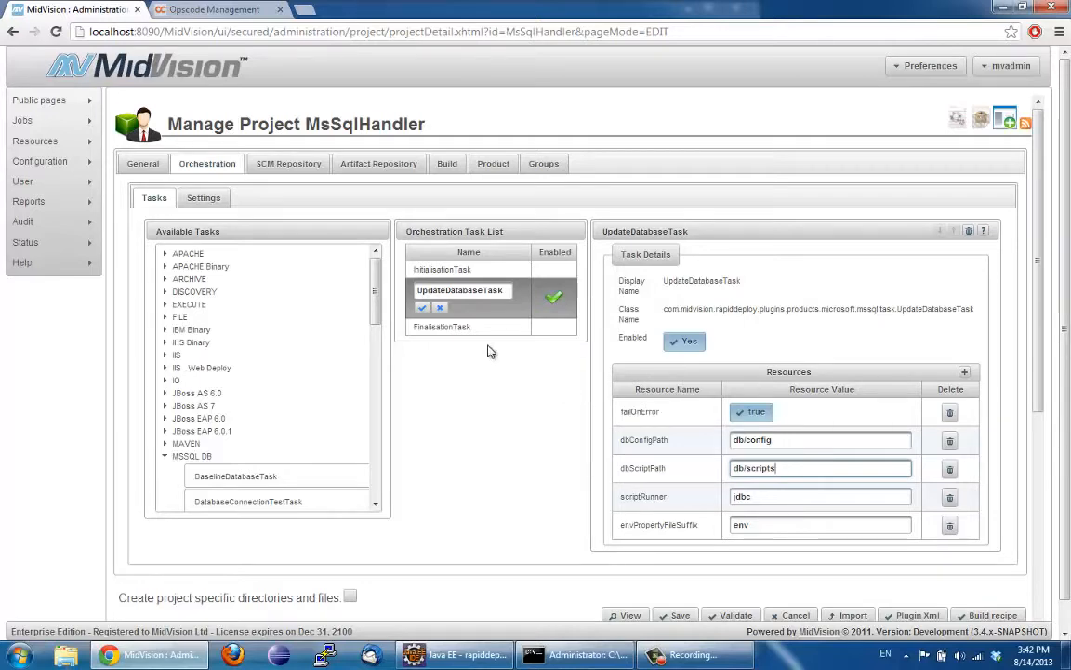
{"action": "left_click", "coordinate": [423, 306]}
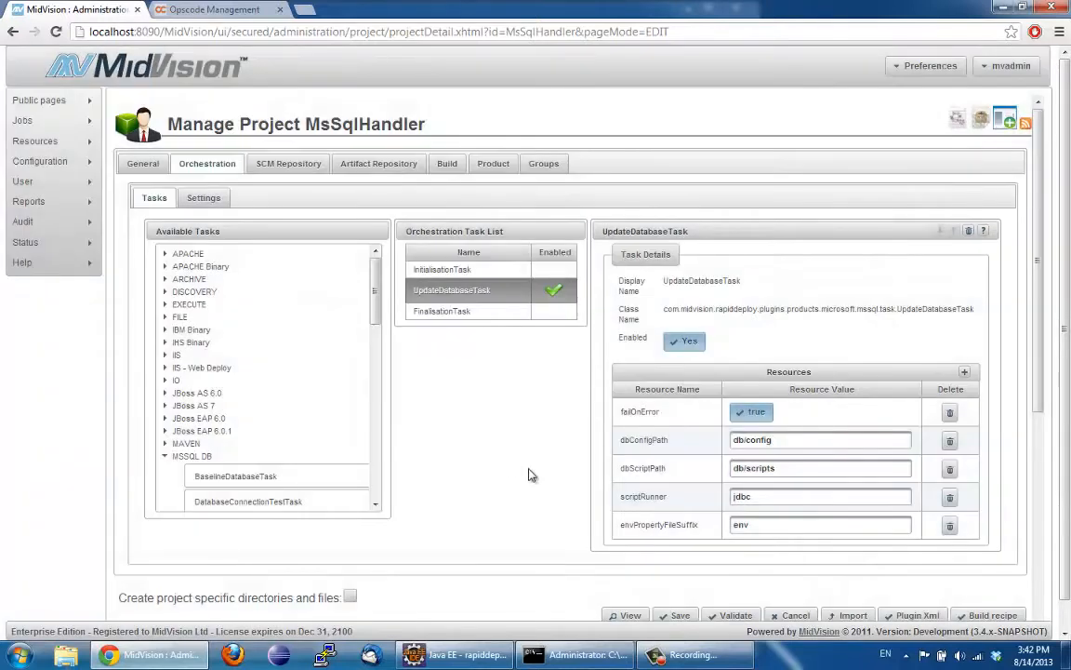
- Save the MsSqlHandler project with its orchestration changes committed
{"action": "scroll", "coordinate": [513, 466], "scroll_direction": "down", "scroll_amount": 2}
{"action": "left_click", "coordinate": [677, 543]}
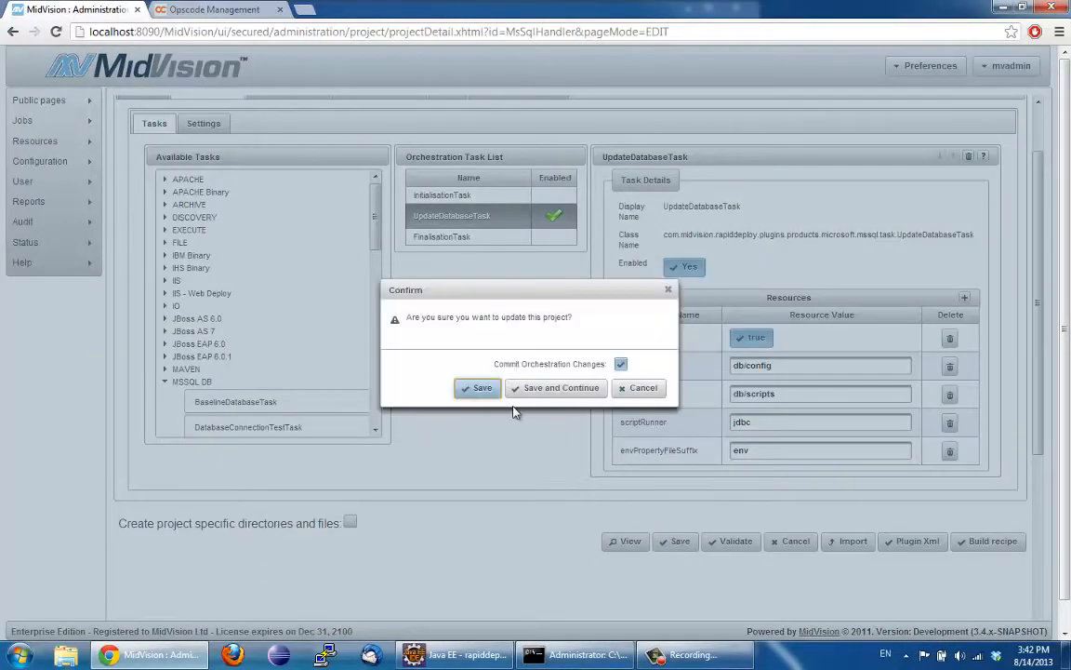
{"action": "left_click", "coordinate": [530, 392]}
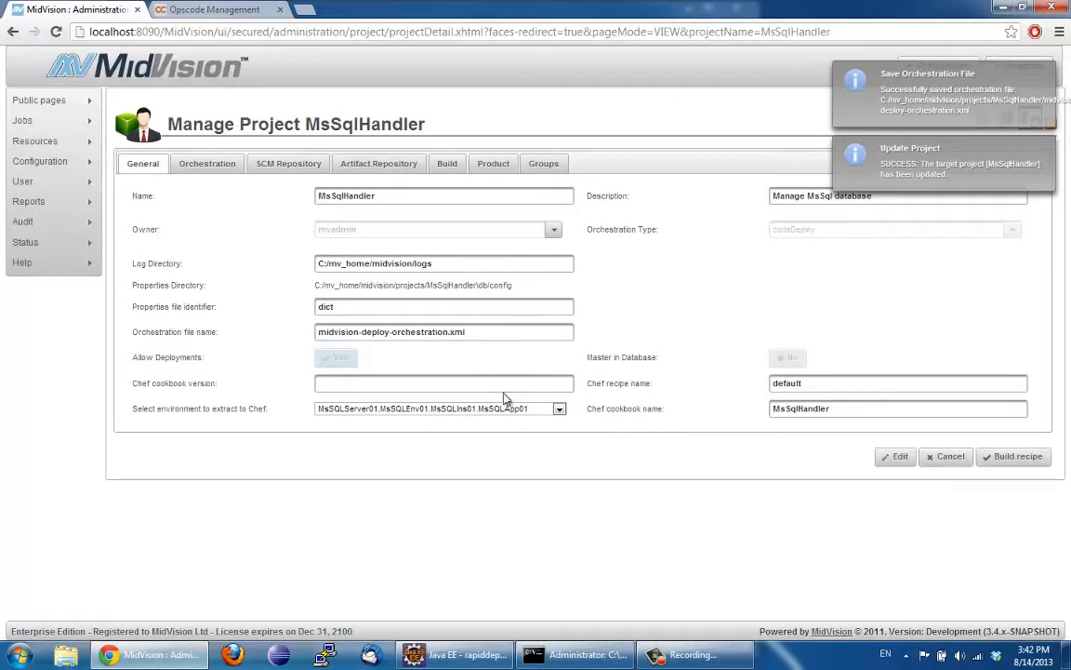
- Set the Chef cookbook version to 1 and choose MsSQLServer01.MsSQLEnv01.MsSQLIns01.MsSQLApp01 as the environment to extract to Chef
{"action": "left_click", "coordinate": [468, 388]}
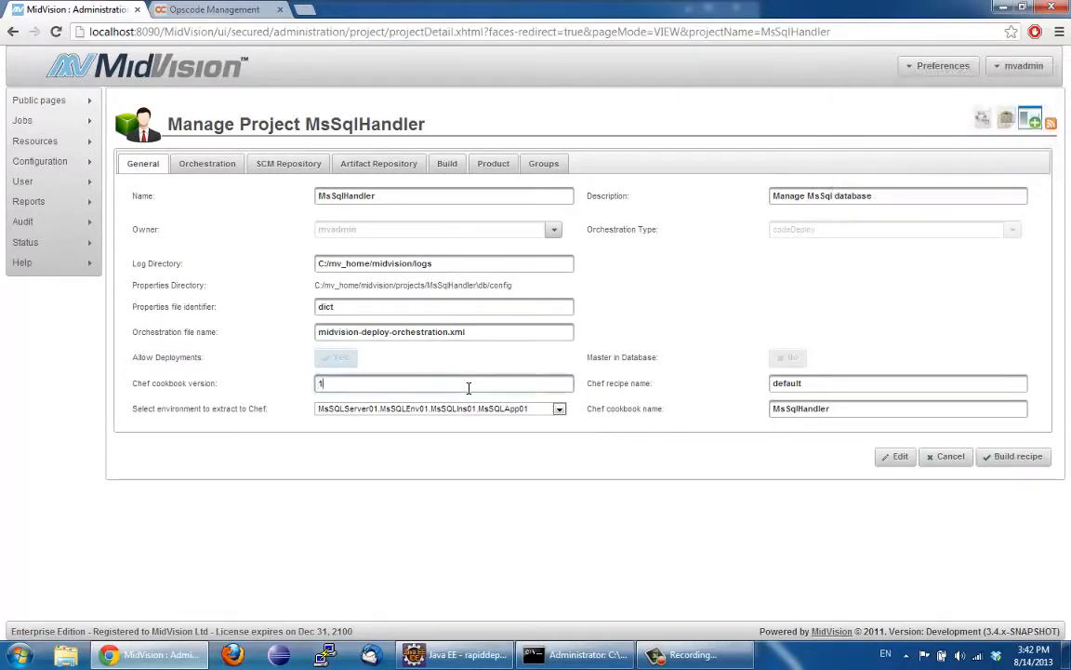
{"action": "left_click", "coordinate": [440, 410]}
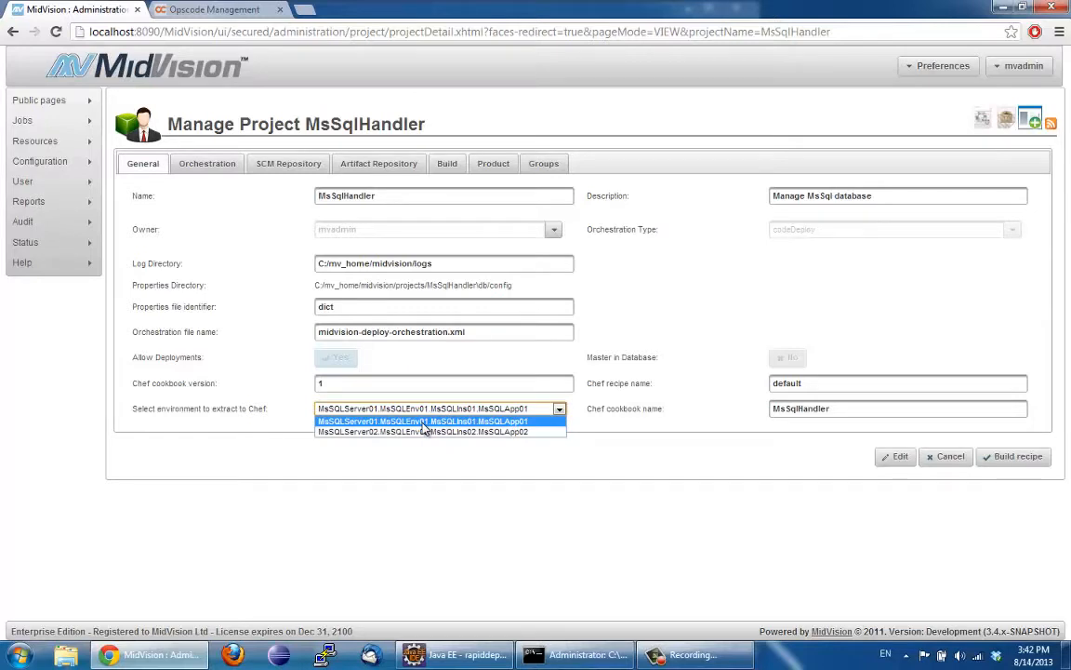
{"action": "left_click", "coordinate": [422, 423]}
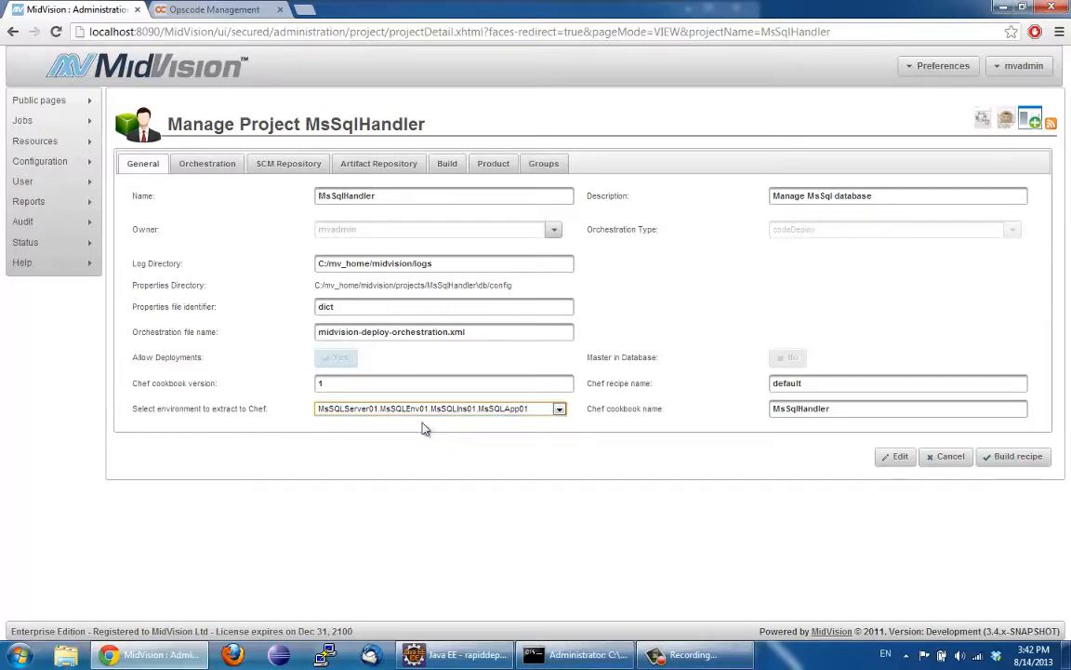
- Name the Chef recipe updateDatabase, keep MsSqlHandler as the cookbook name, and build the recipe
{"action": "left_click", "coordinate": [825, 385]}
{"action": "double_click", "coordinate": [826, 385]}
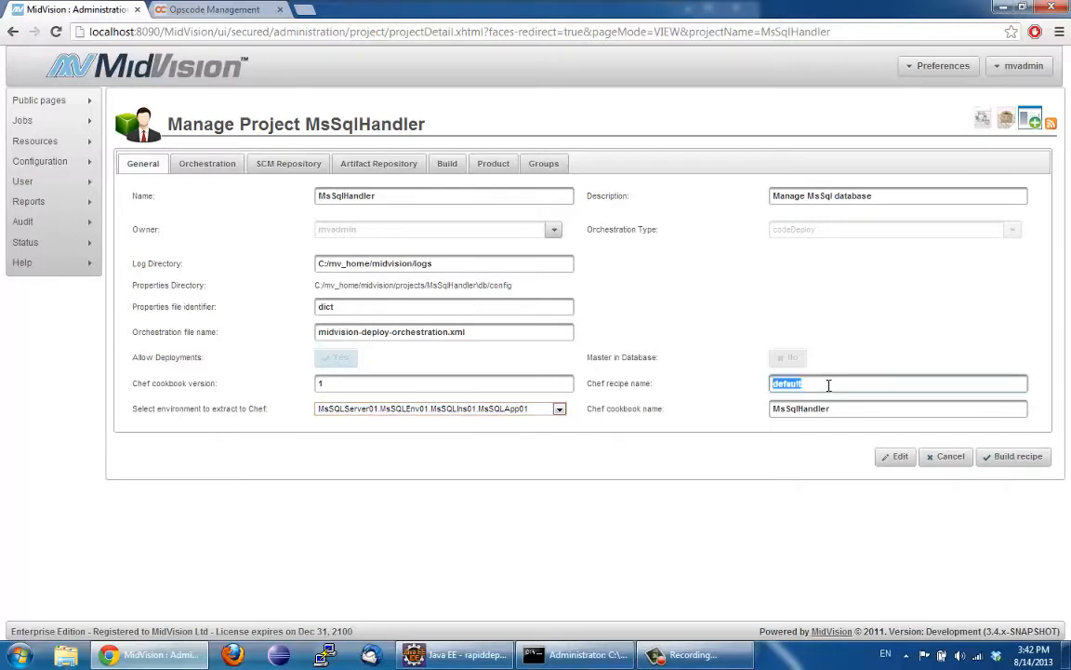
{"action": "type", "text": "updateDatabase"}
{"action": "left_click", "coordinate": [854, 410]}
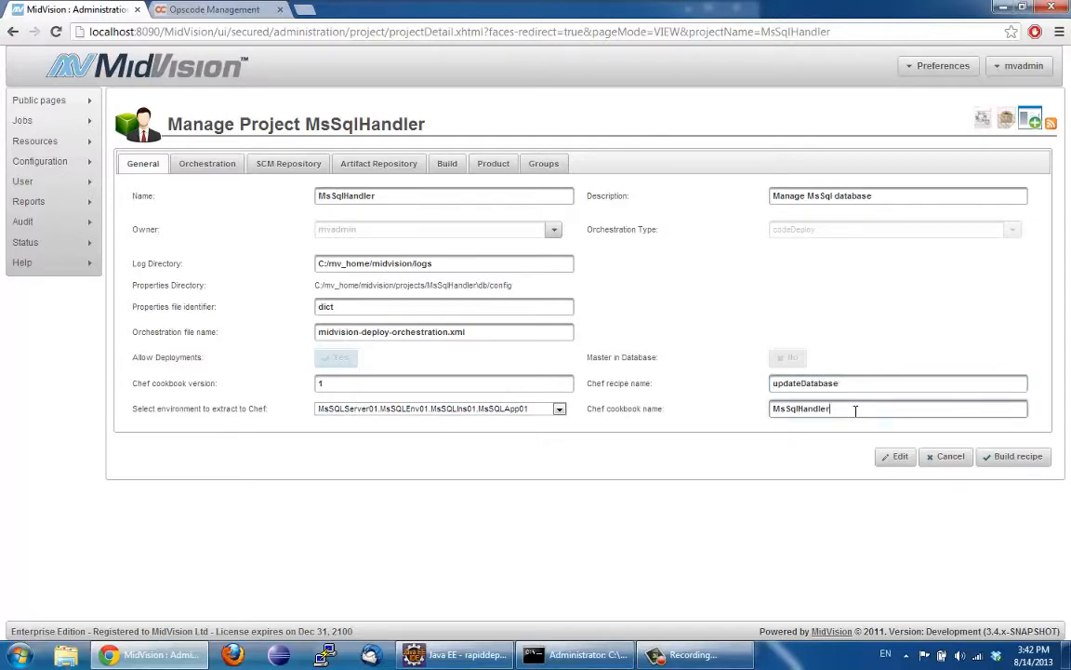
{"action": "double_click", "coordinate": [855, 409]}
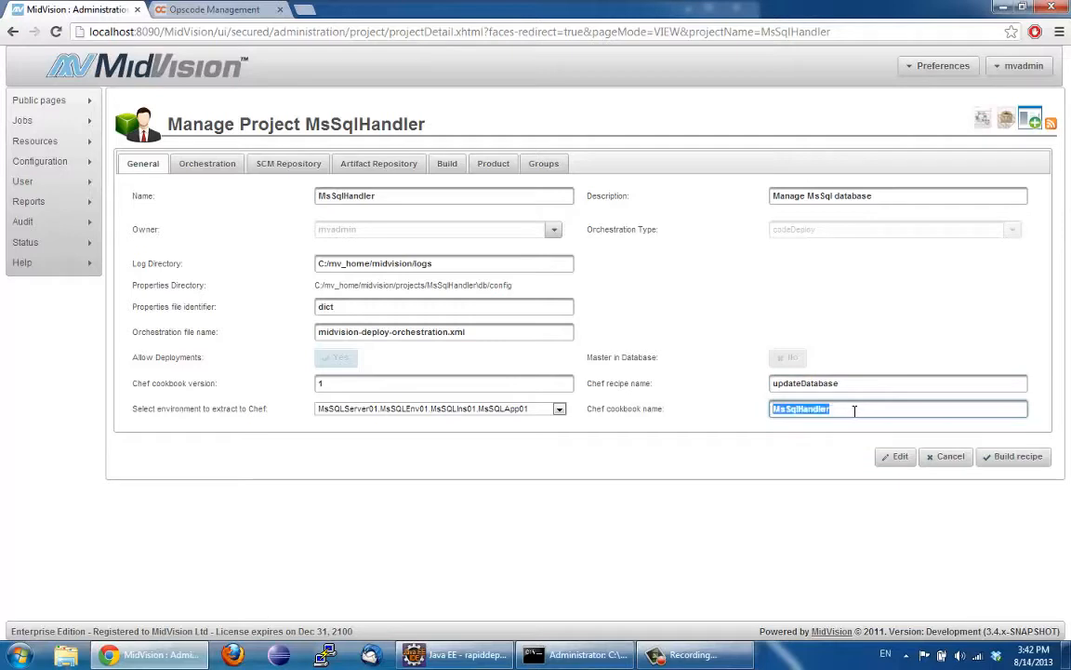
{"action": "left_click", "coordinate": [998, 460]}
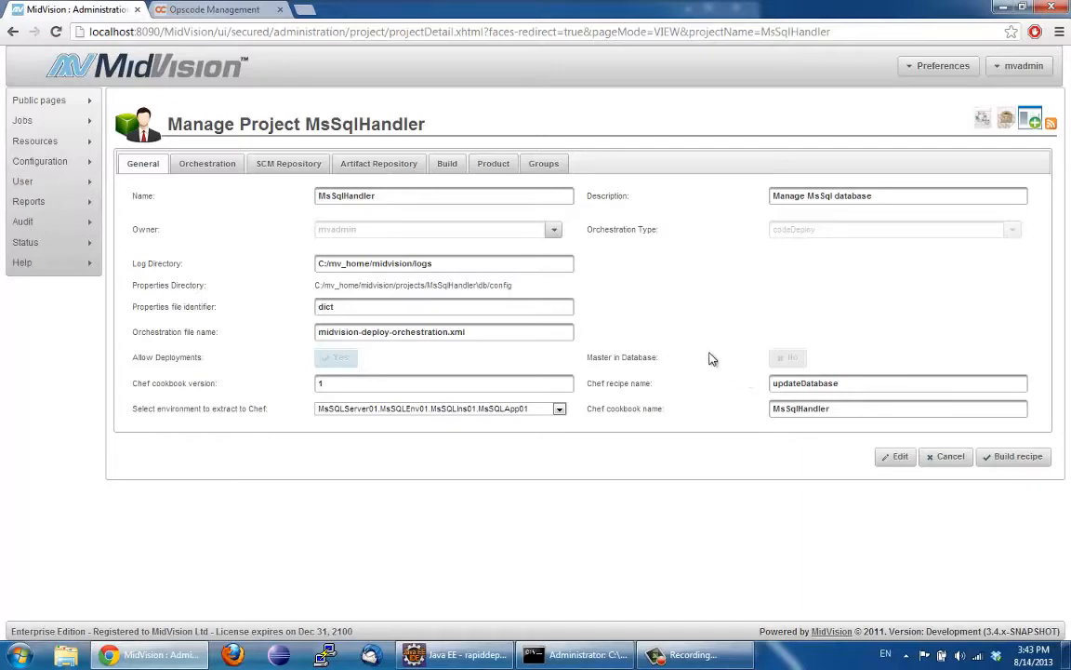
- Switch to Opscode Management, open the MsSqlHandler cookbook 0.0.1, and expand its attributes, files, recipes and root_files sections
{"action": "left_click", "coordinate": [234, 16]}
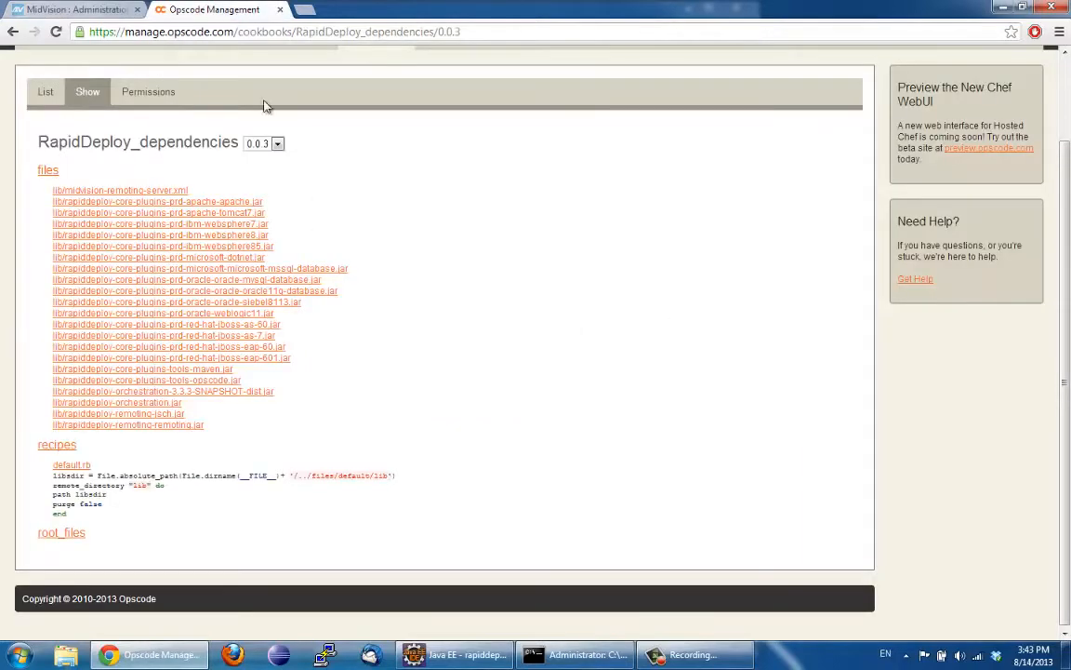
{"action": "scroll", "coordinate": [265, 190], "scroll_direction": "up", "scroll_amount": 1}
{"action": "left_click", "coordinate": [378, 140]}
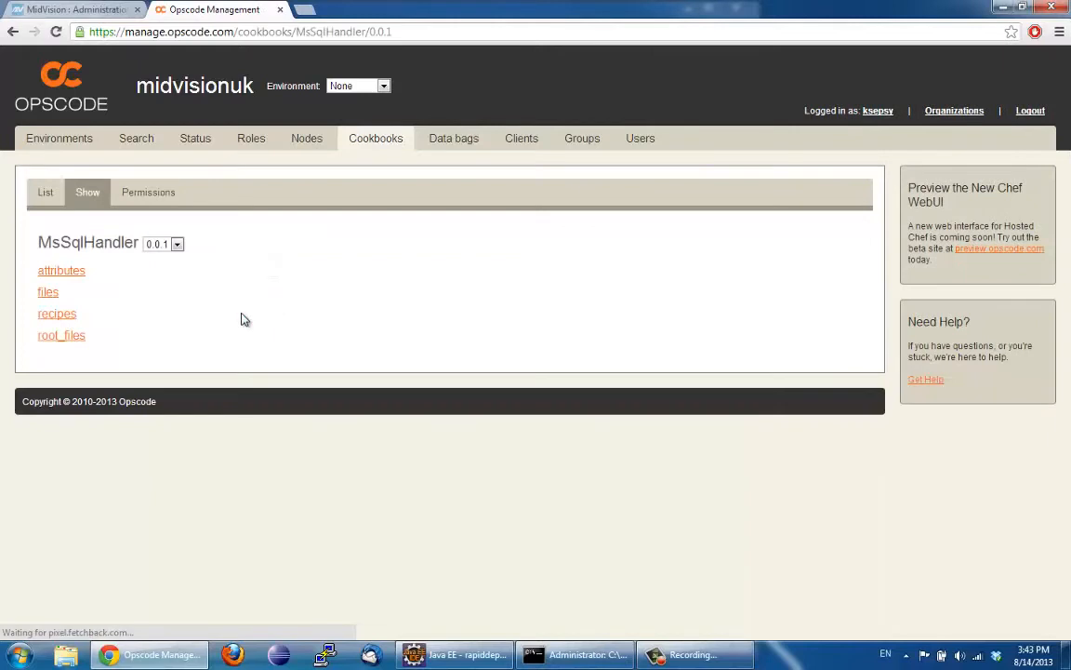
{"action": "left_click", "coordinate": [74, 276]}
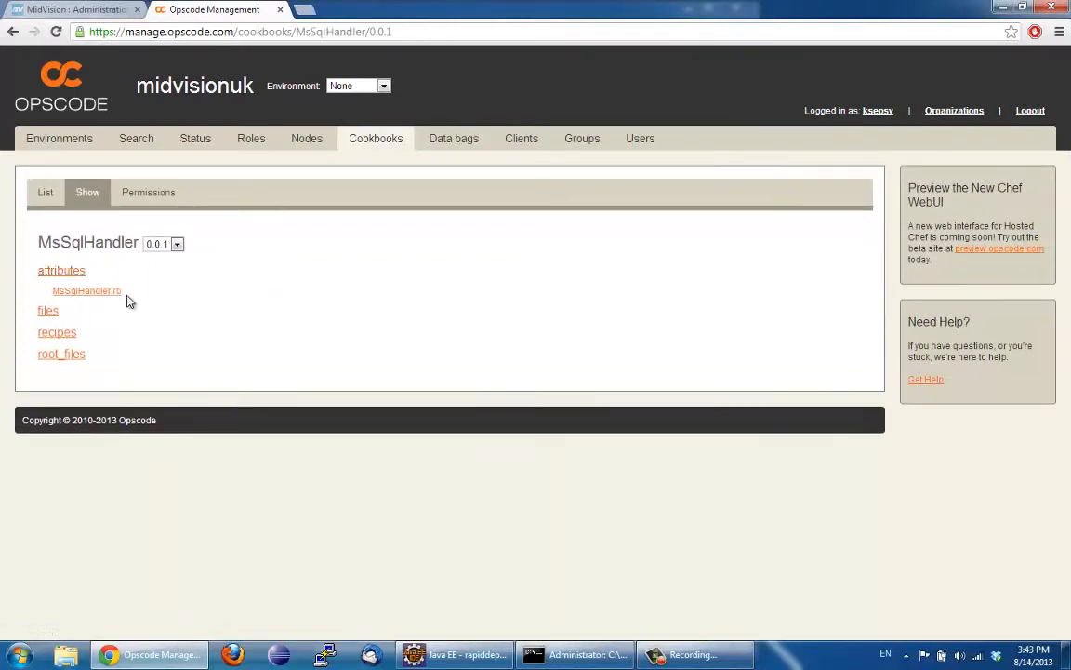
{"action": "left_click", "coordinate": [78, 317]}
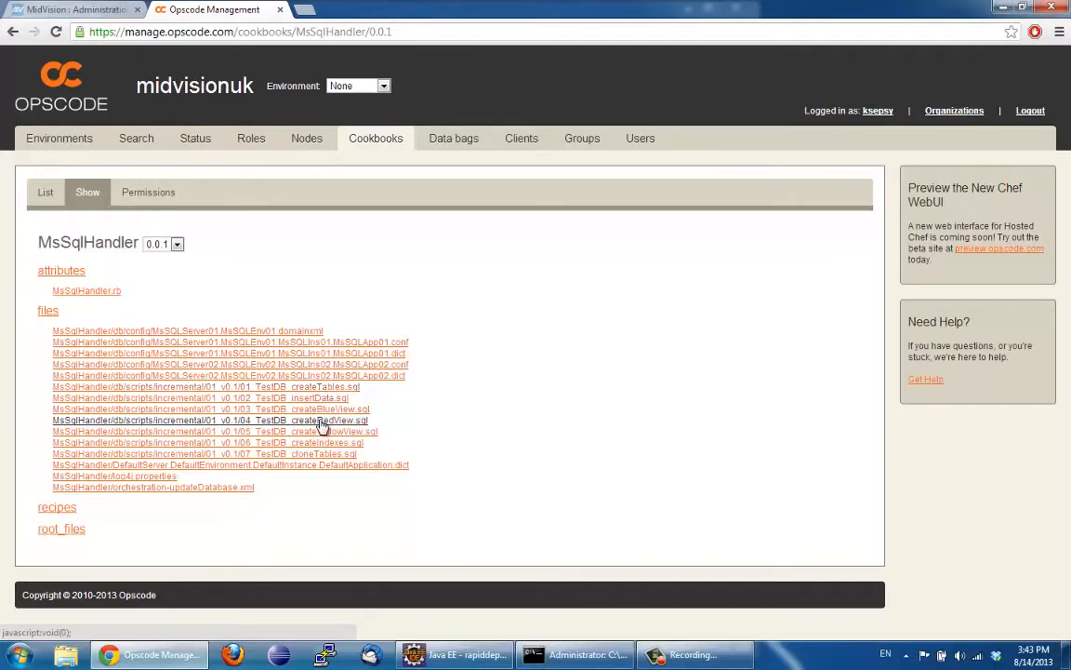
{"action": "left_click", "coordinate": [49, 514]}
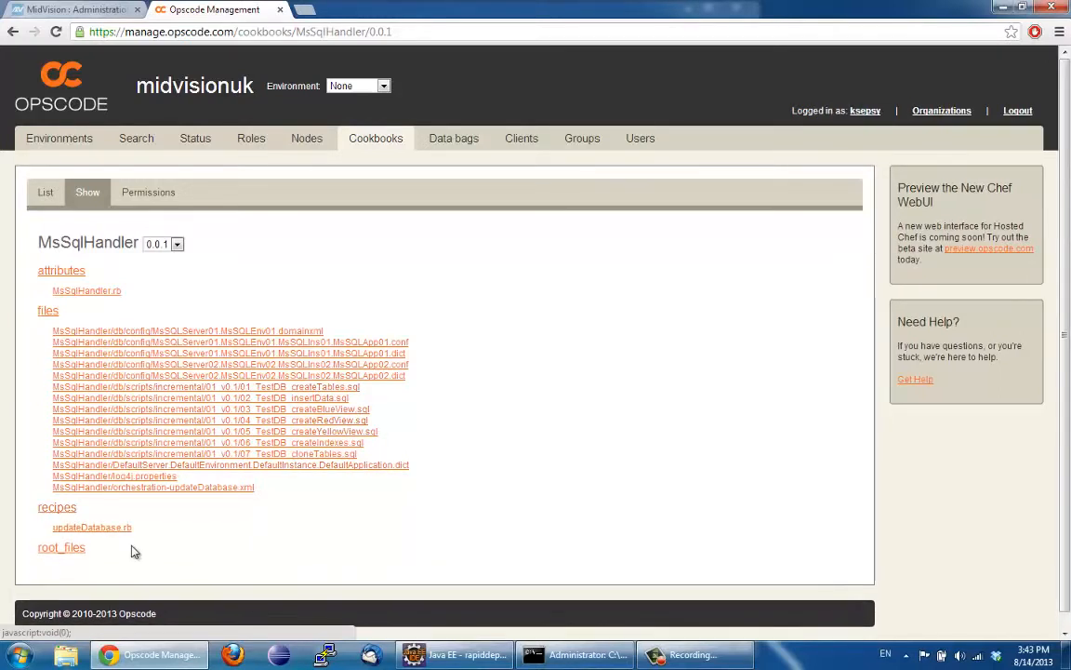
{"action": "left_click", "coordinate": [55, 549]}
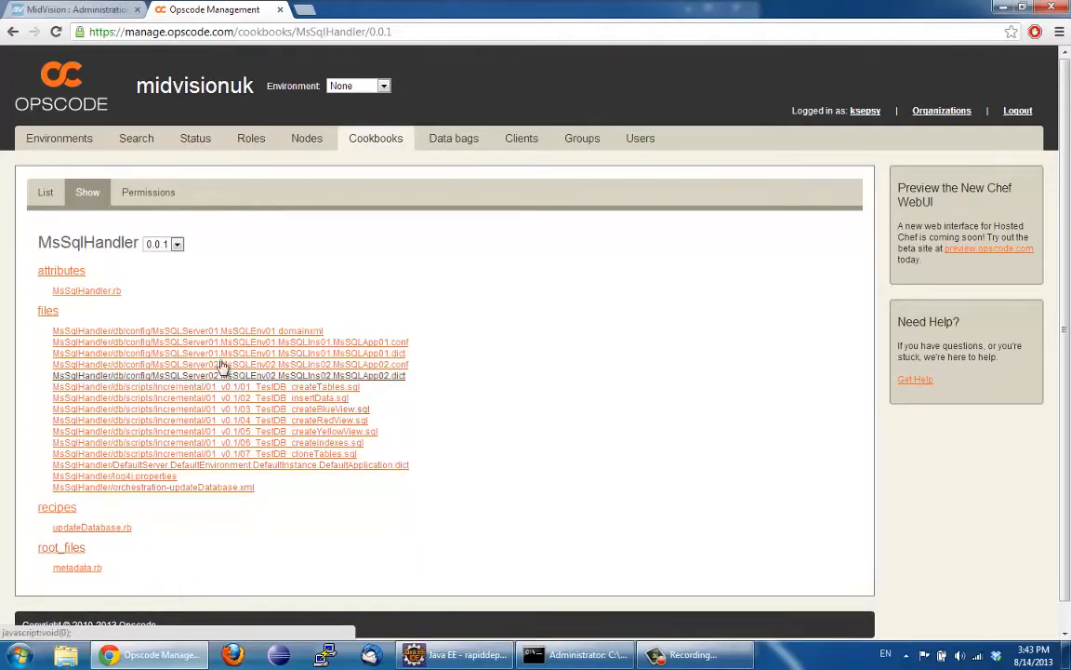
- Examine the environment names and default task attributes in the cookbook's MsSqlHandler.rb attribute file
{"action": "left_click", "coordinate": [86, 291]}
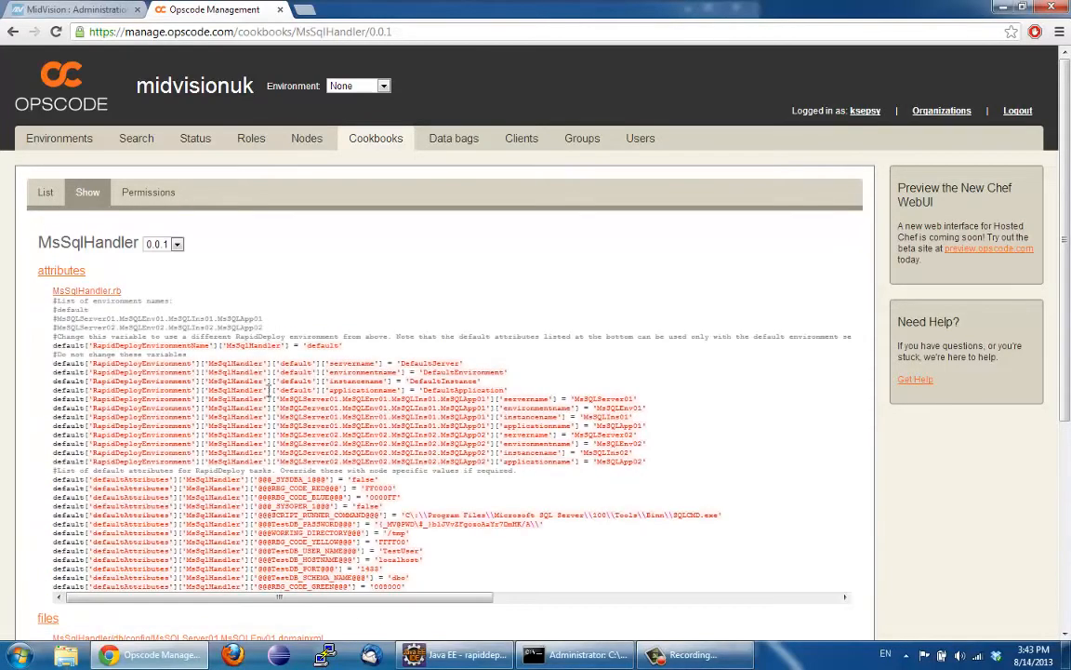
{"action": "scroll", "coordinate": [316, 390], "scroll_direction": "down", "scroll_amount": 2}
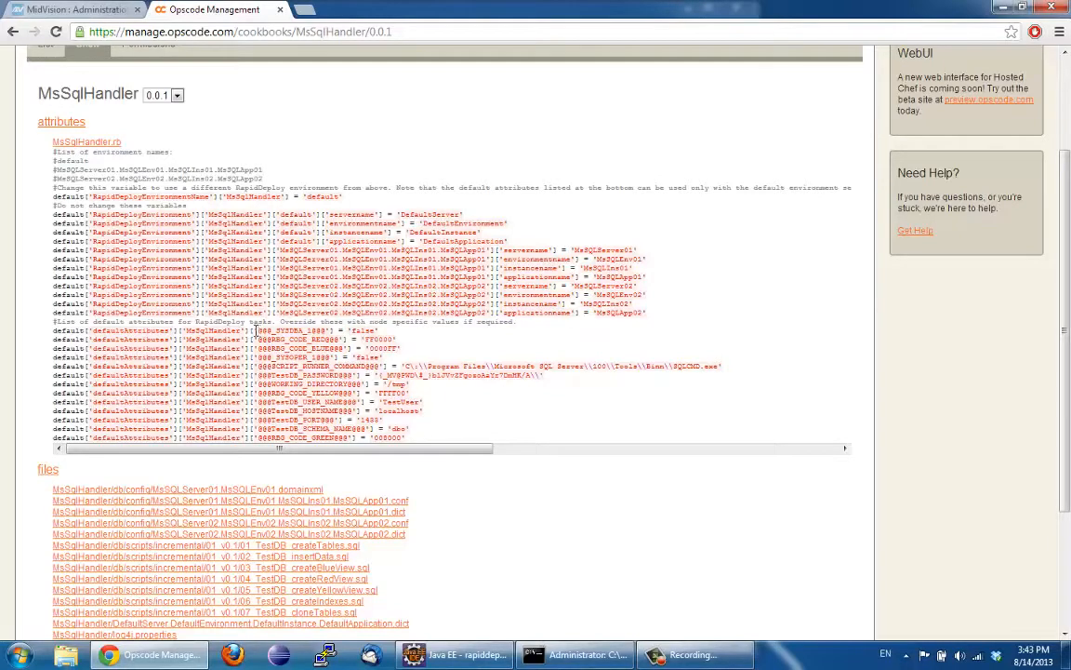
{"action": "left_click_drag", "start_coordinate": [252, 330], "coordinate": [396, 333]}
{"action": "left_click", "coordinate": [358, 339]}
{"action": "scroll", "coordinate": [485, 392], "scroll_direction": "down", "scroll_amount": 1}
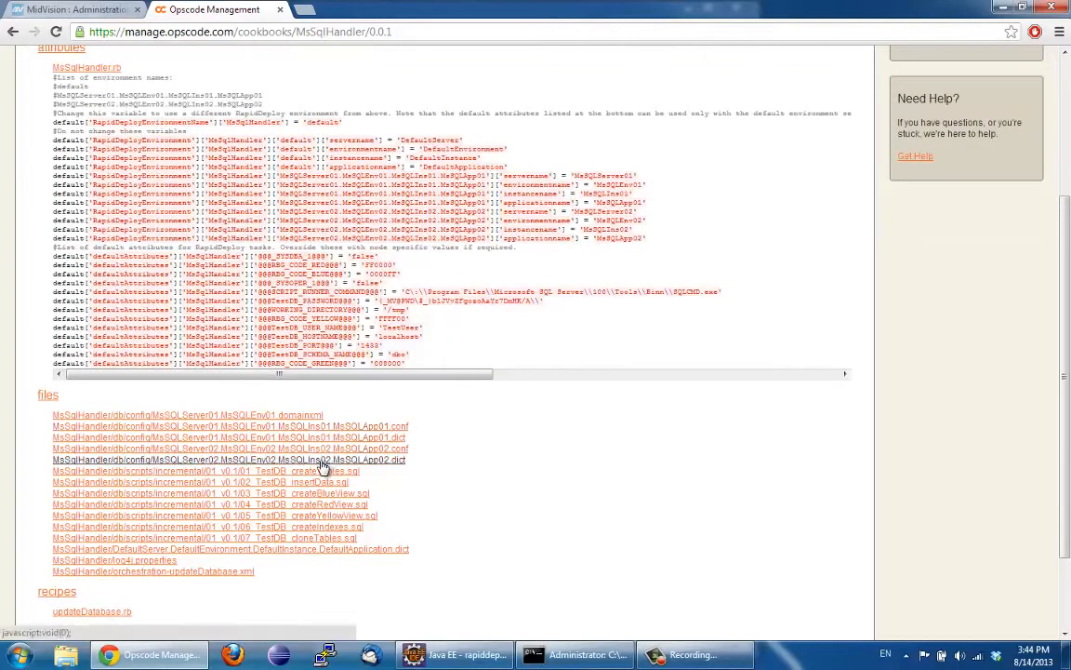
{"action": "left_click", "coordinate": [223, 550]}
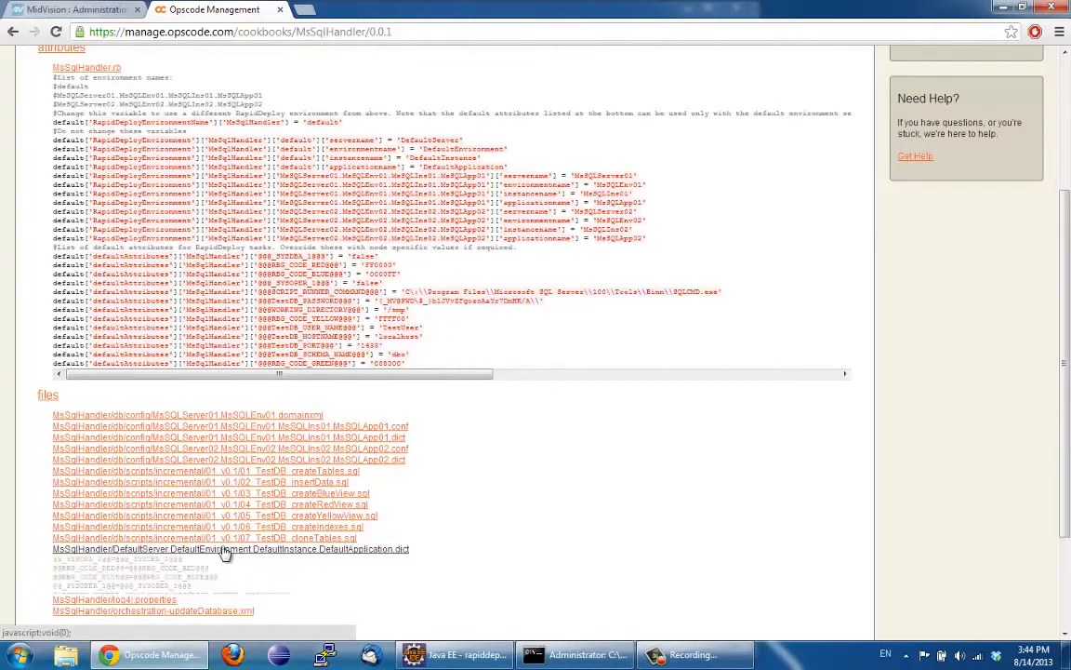
{"action": "scroll", "coordinate": [204, 497], "scroll_direction": "down", "scroll_amount": 1}
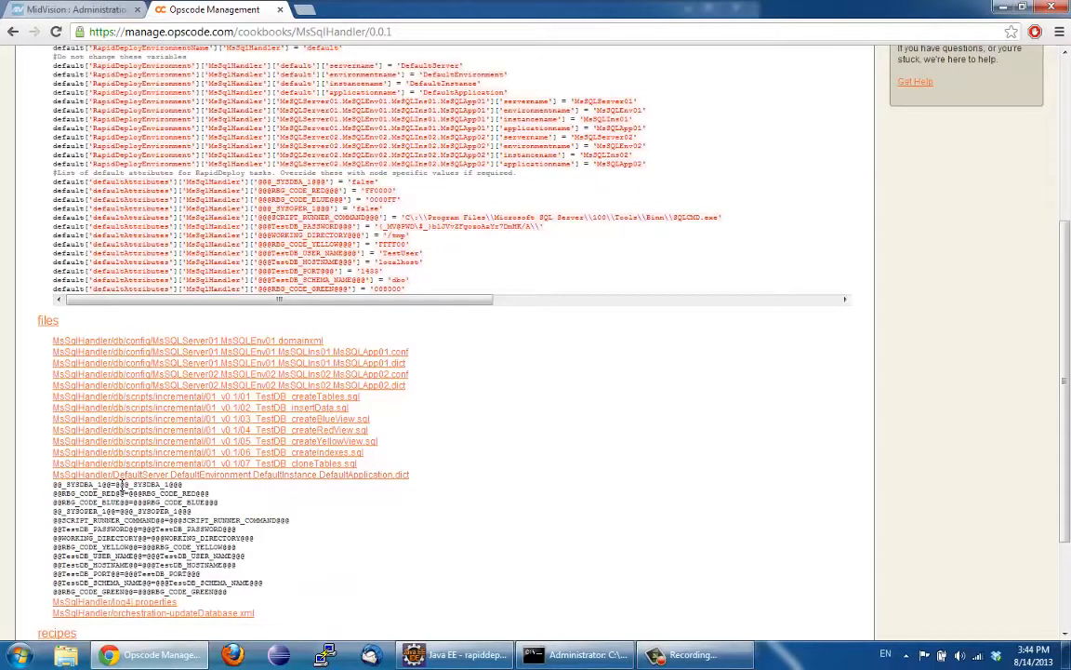
{"action": "left_click_drag", "start_coordinate": [117, 484], "coordinate": [179, 491]}
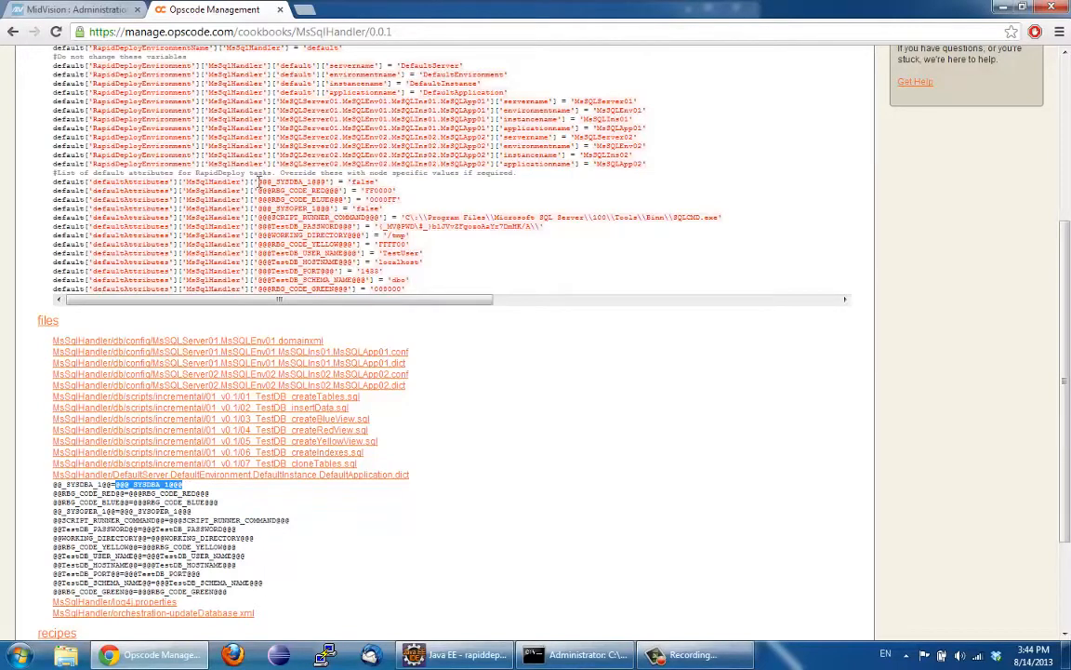
{"action": "left_click_drag", "start_coordinate": [258, 183], "coordinate": [326, 182]}
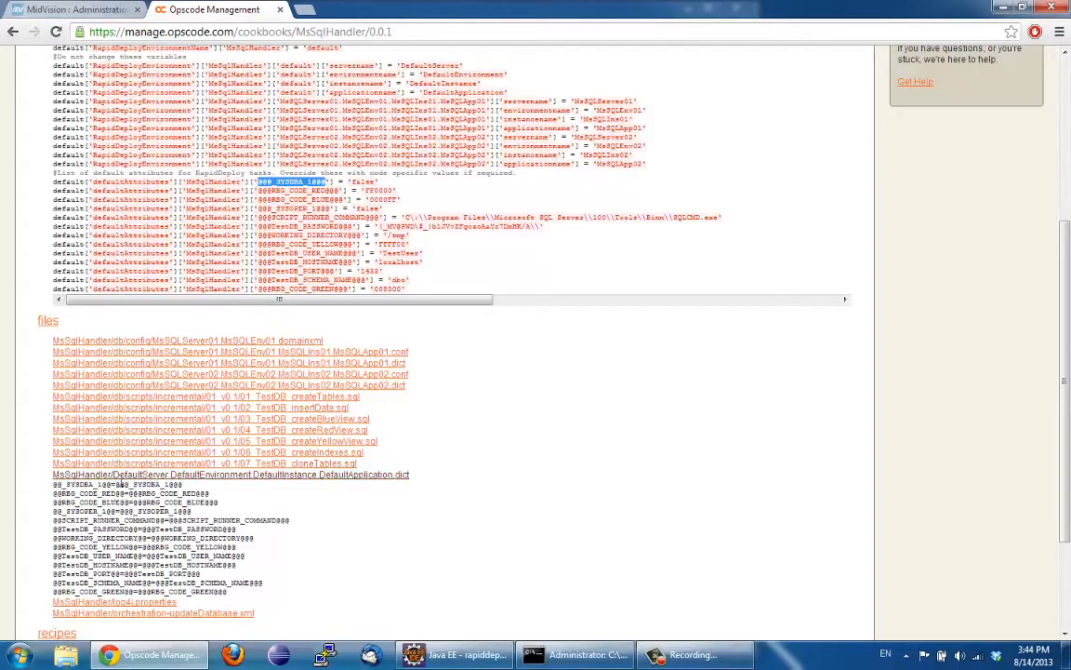
{"action": "left_click_drag", "start_coordinate": [117, 484], "coordinate": [192, 485]}
{"action": "left_click", "coordinate": [188, 492]}
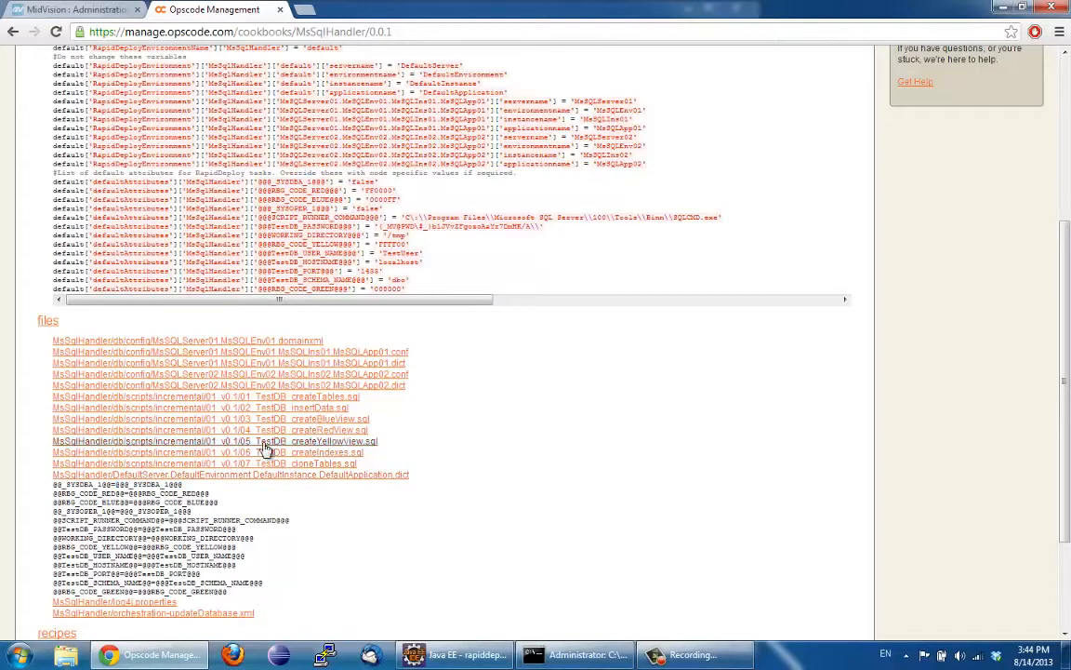
{"action": "scroll", "coordinate": [279, 200], "scroll_direction": "up", "scroll_amount": 1}
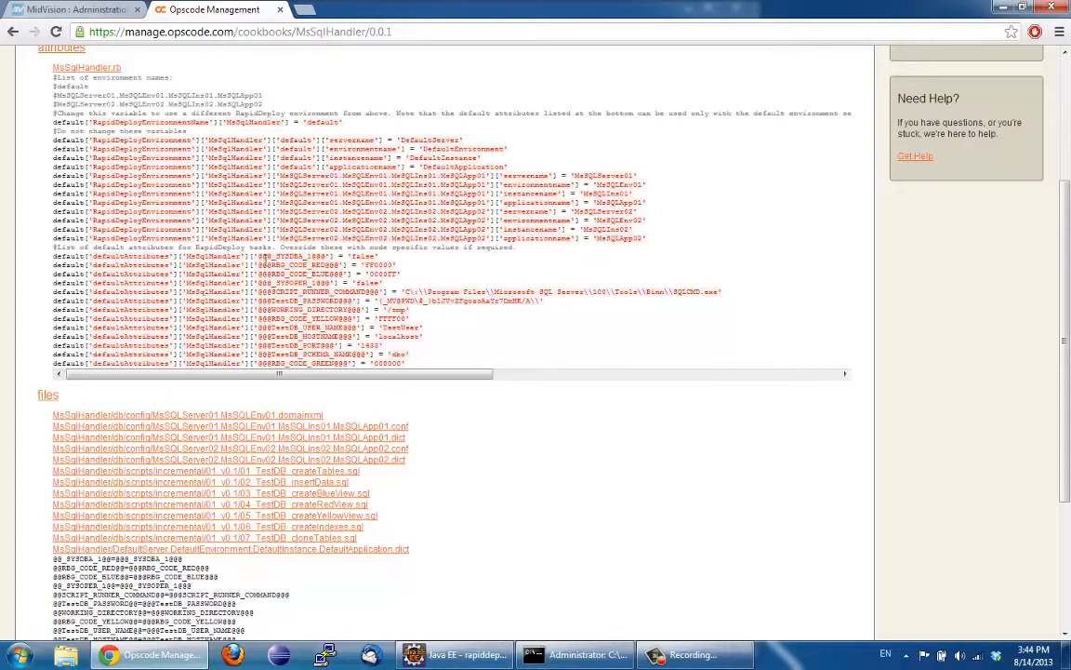
{"action": "scroll", "coordinate": [207, 353], "scroll_direction": "down", "scroll_amount": 3}
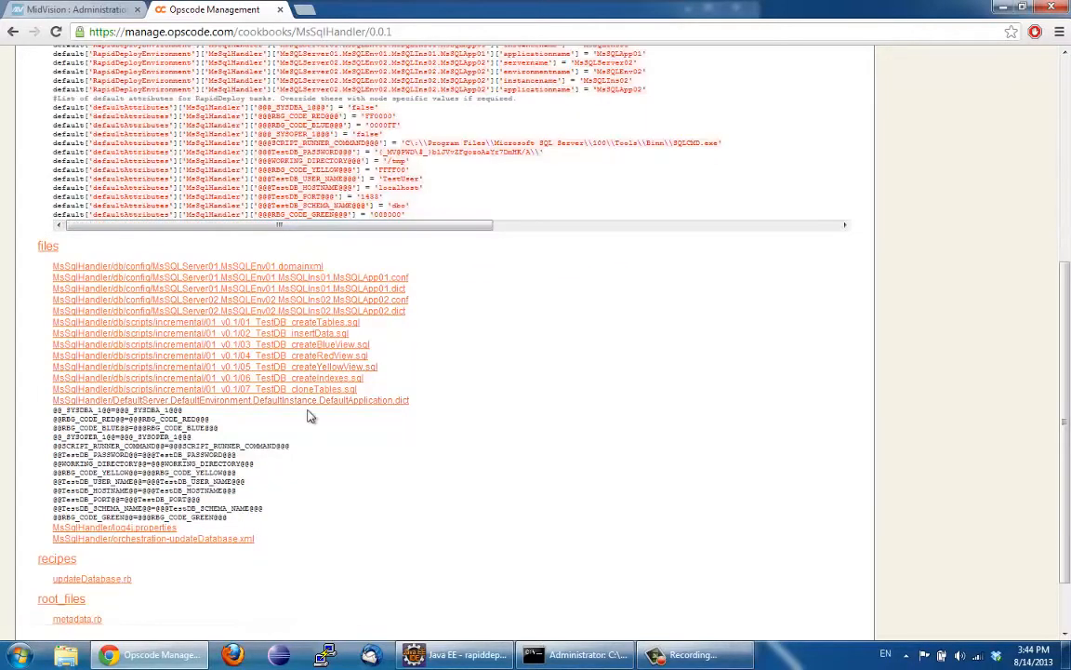
- Expand the updateDatabase.rb recipe and examine its attributes file reference and the java recipe include
{"action": "scroll", "coordinate": [190, 480], "scroll_direction": "down", "scroll_amount": 2}
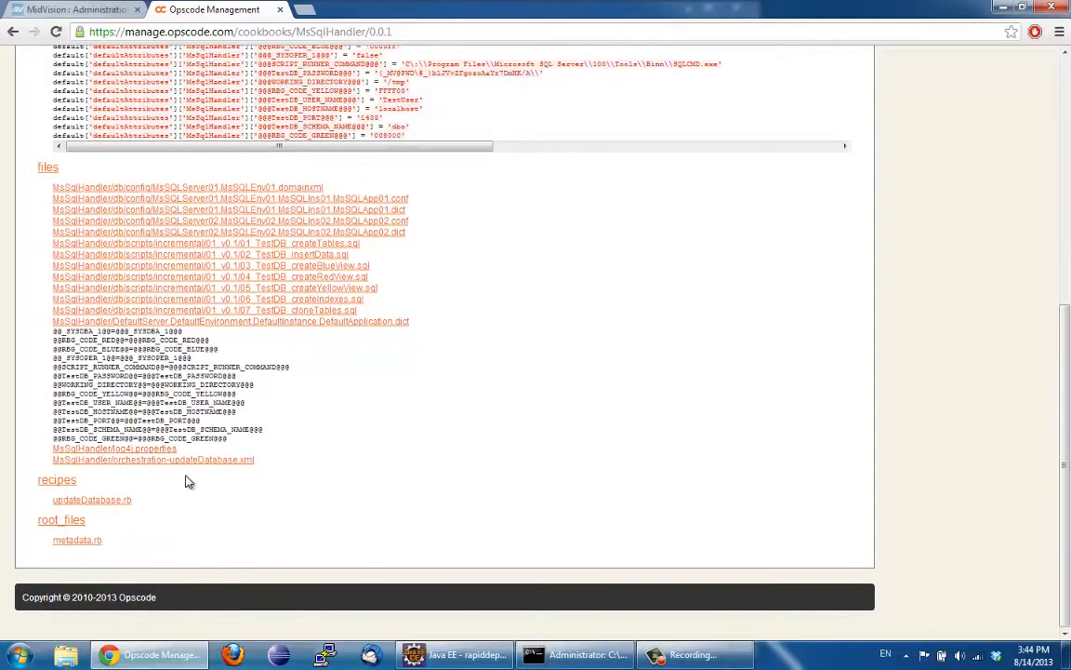
{"action": "left_click", "coordinate": [87, 502]}
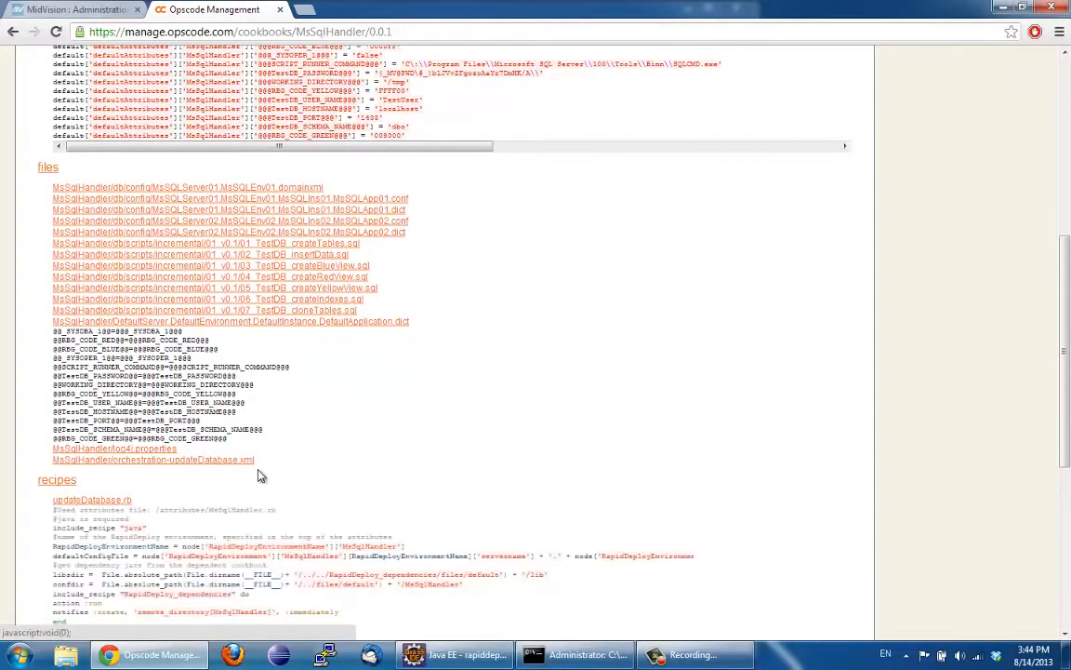
{"action": "scroll", "coordinate": [251, 428], "scroll_direction": "down", "scroll_amount": 3}
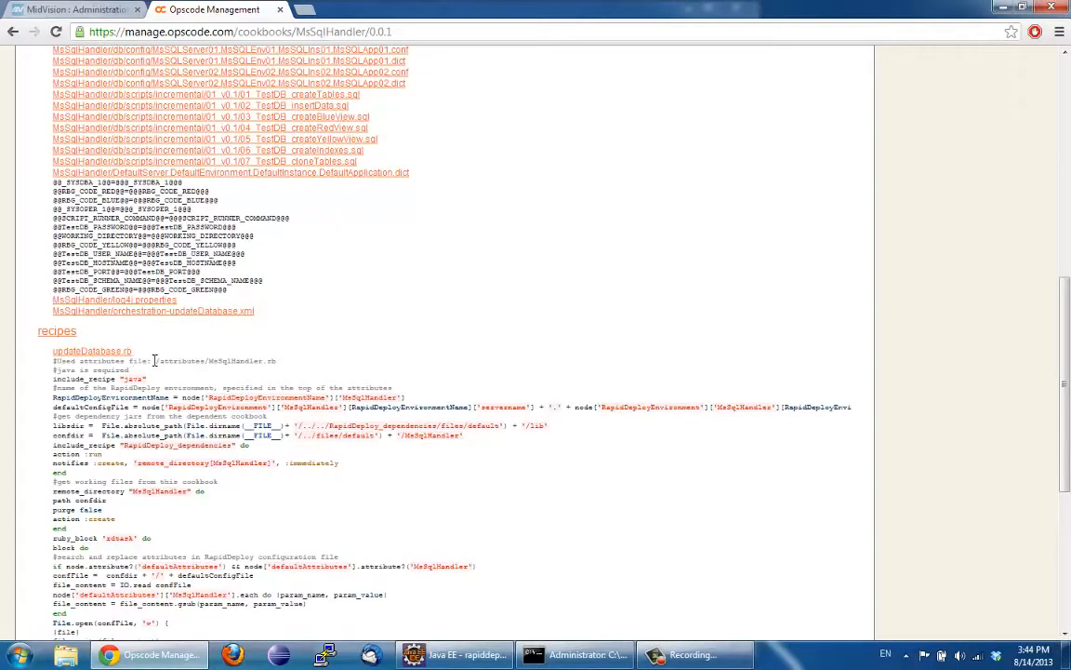
{"action": "left_click_drag", "start_coordinate": [154, 361], "coordinate": [290, 364]}
{"action": "left_click", "coordinate": [259, 361]}
{"action": "left_click_drag", "start_coordinate": [53, 379], "coordinate": [144, 379]}
{"action": "left_click", "coordinate": [147, 382]}
- Examine the RapidDeploy_dependencies include and the MsSqlHandler remote_directory block in the updateDatabase.rb recipe
{"action": "scroll", "coordinate": [164, 387], "scroll_direction": "down", "scroll_amount": 1}
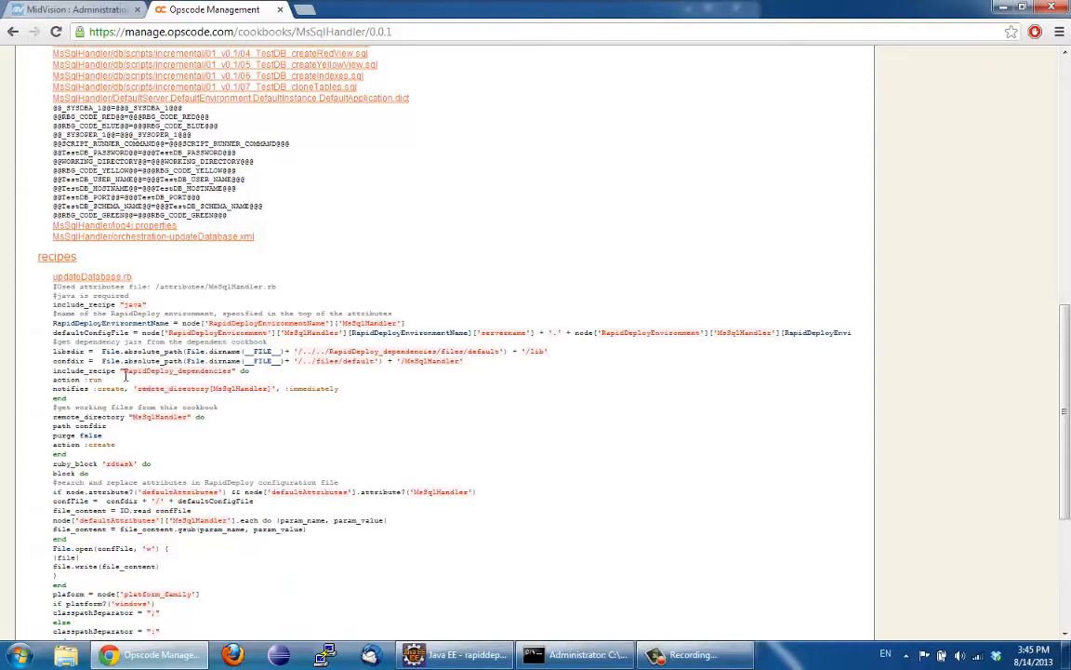
{"action": "scroll", "coordinate": [124, 375], "scroll_direction": "down", "scroll_amount": 1}
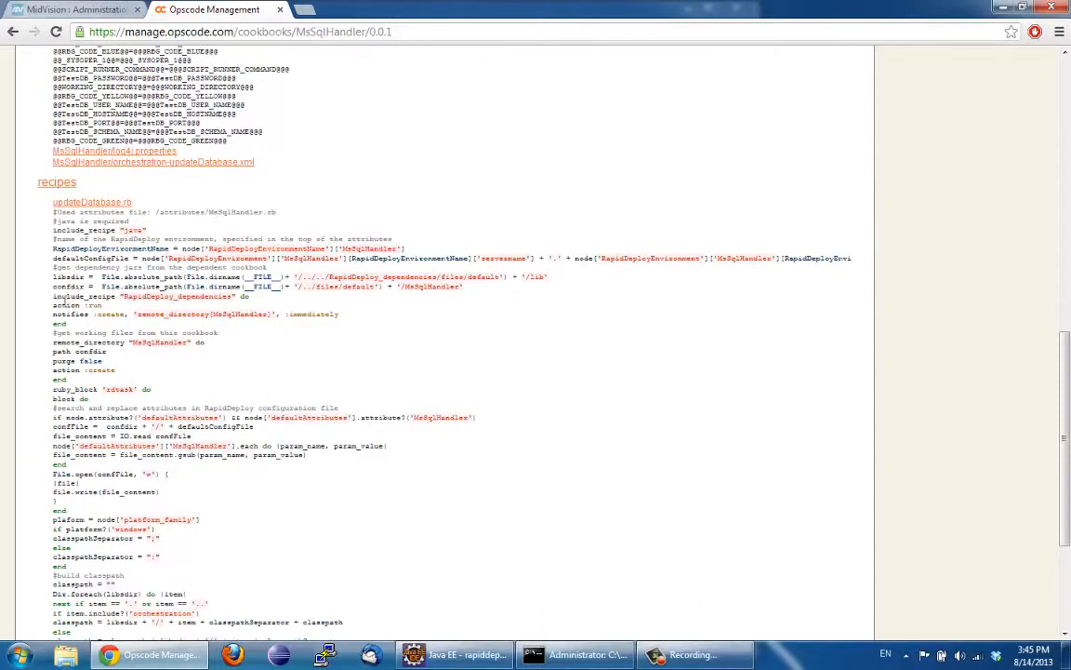
{"action": "left_click_drag", "start_coordinate": [53, 296], "coordinate": [232, 332]}
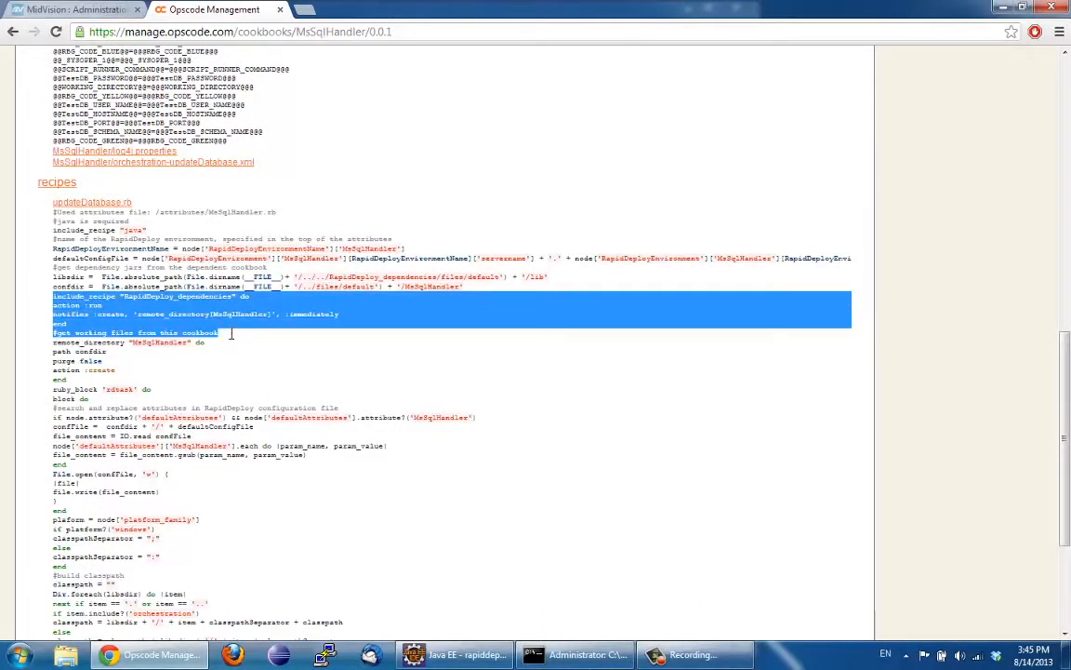
{"action": "left_click", "coordinate": [55, 342]}
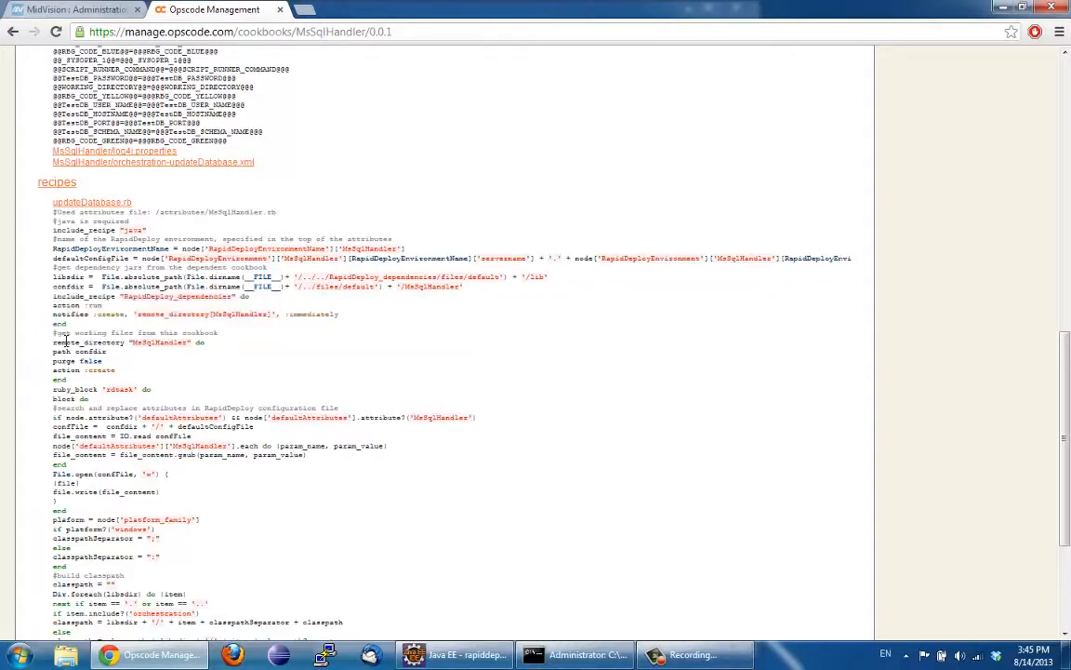
{"action": "left_click_drag", "start_coordinate": [55, 342], "coordinate": [137, 378]}
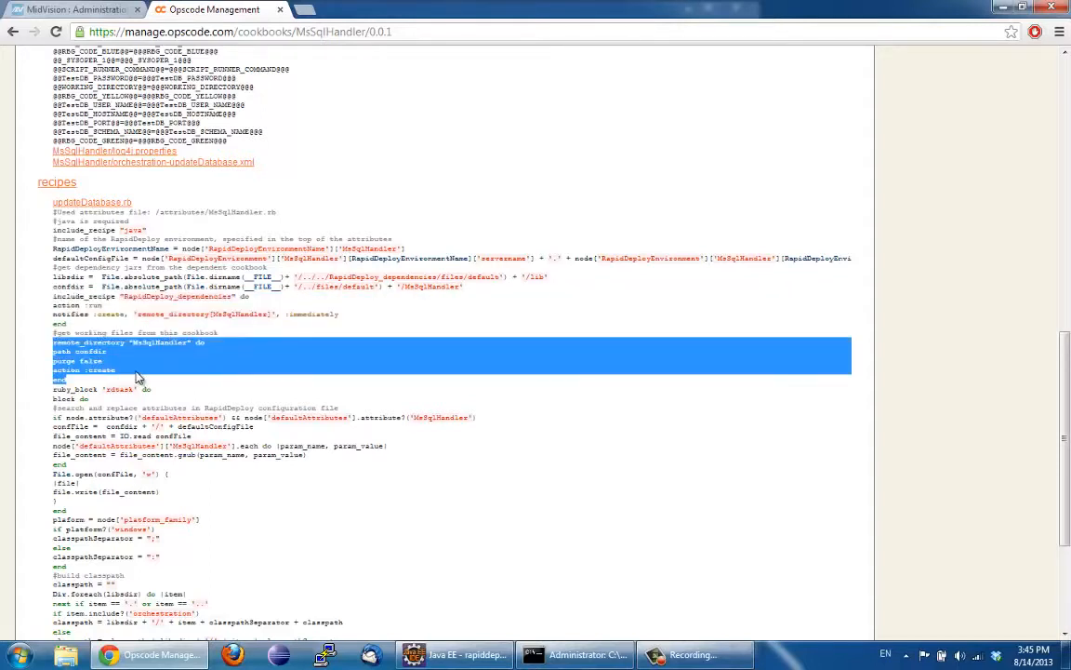
{"action": "left_click", "coordinate": [137, 378]}
- Examine the attribute search-and-replace block and the java command in updateDatabase.rb, and collapse the recipe
{"action": "scroll", "coordinate": [123, 337], "scroll_direction": "down", "scroll_amount": 2}
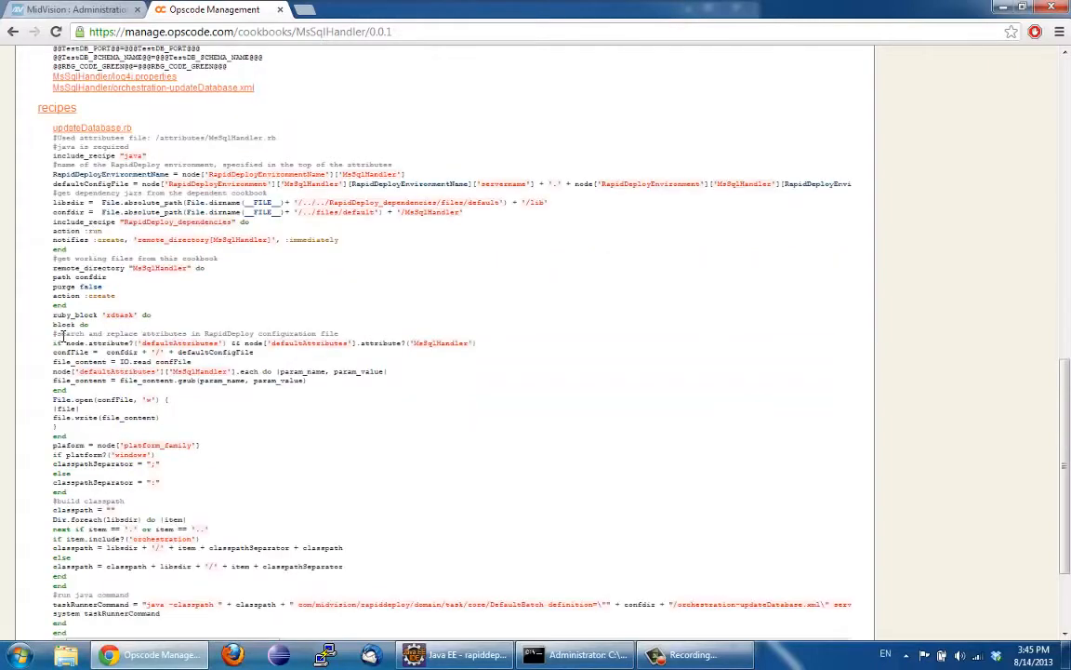
{"action": "left_click_drag", "start_coordinate": [54, 342], "coordinate": [149, 394]}
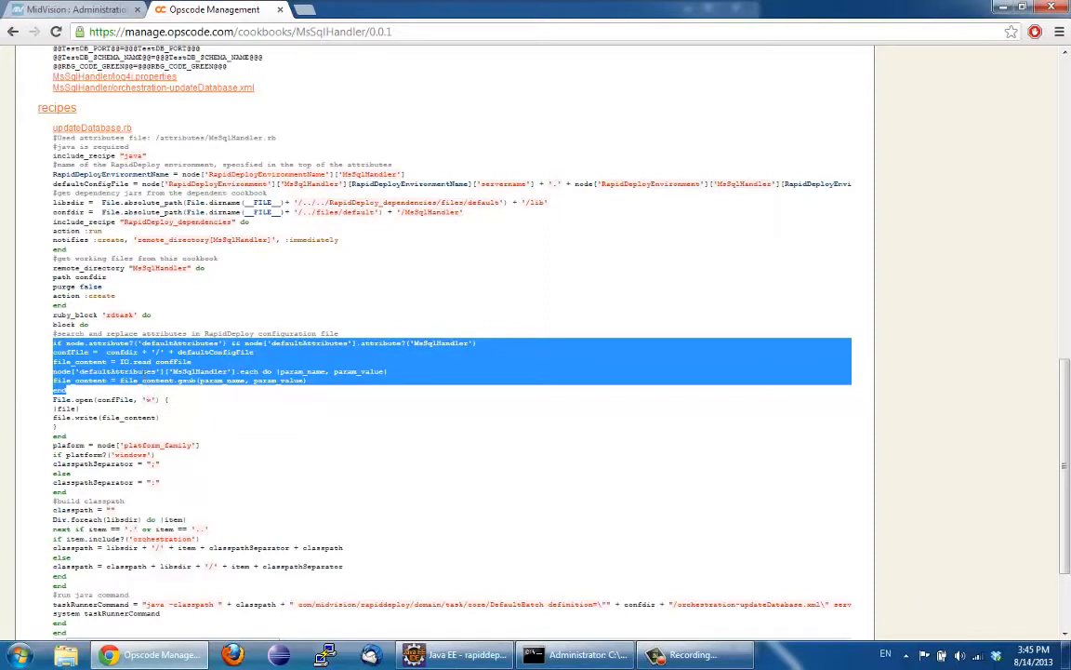
{"action": "left_click", "coordinate": [167, 332]}
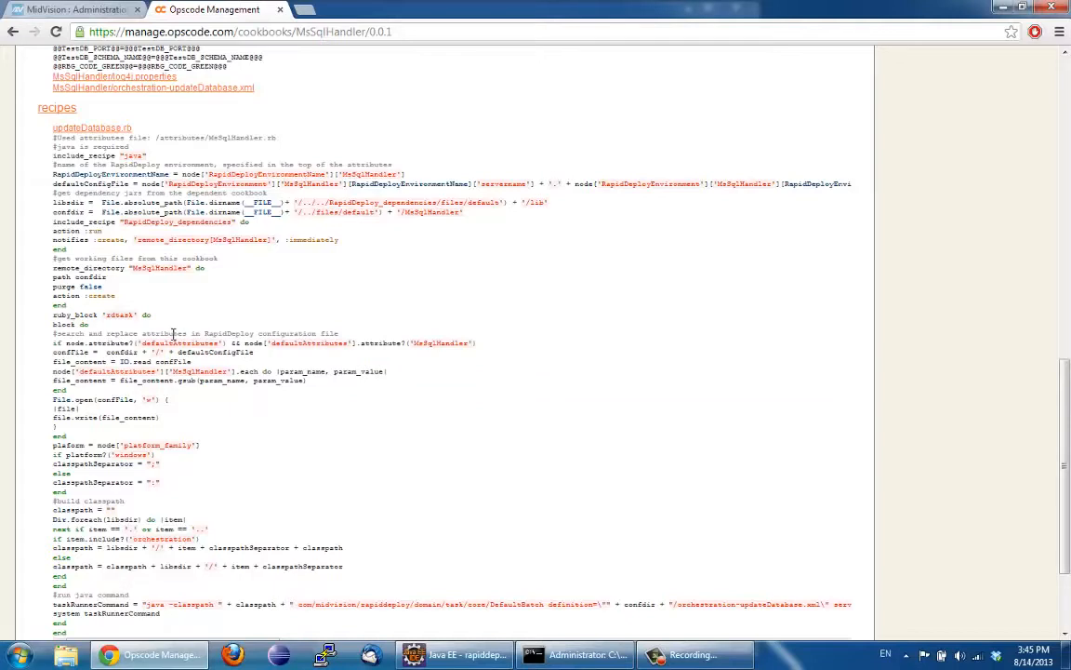
{"action": "scroll", "coordinate": [138, 330], "scroll_direction": "down", "scroll_amount": 2}
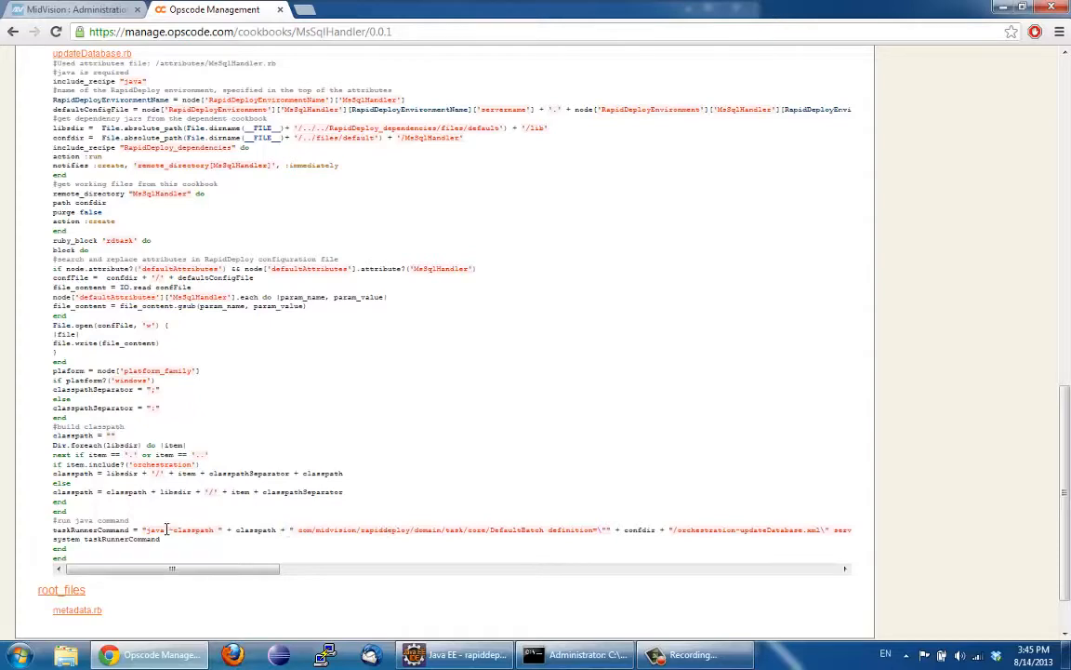
{"action": "scroll", "coordinate": [172, 495], "scroll_direction": "up", "scroll_amount": 3}
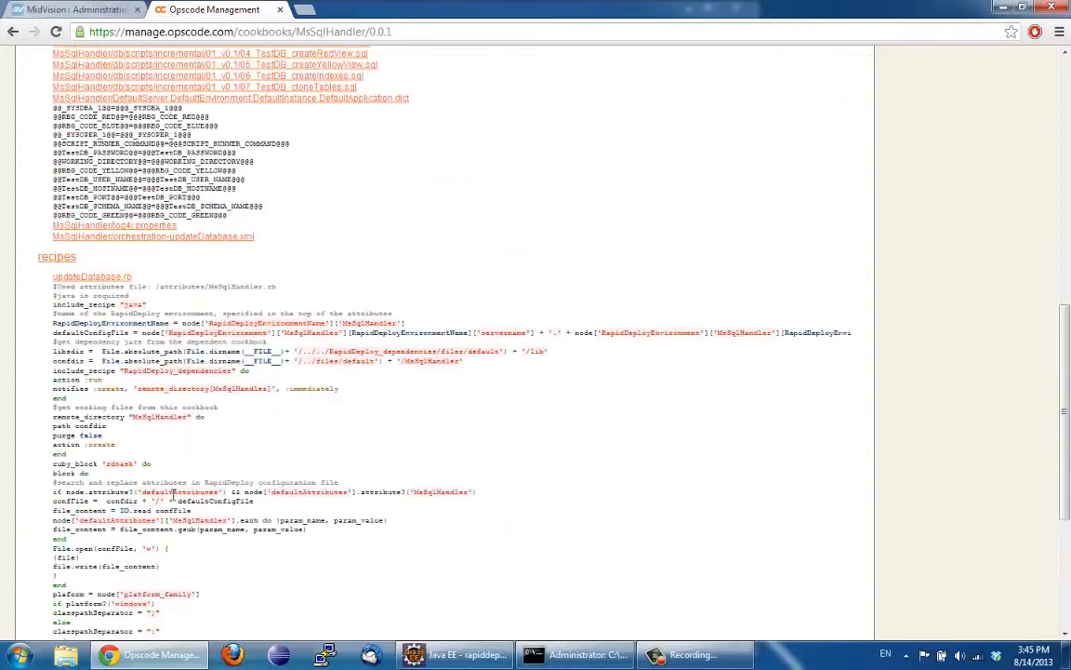
{"action": "left_click", "coordinate": [86, 280]}
{"action": "scroll", "coordinate": [287, 316], "scroll_direction": "up", "scroll_amount": 6}
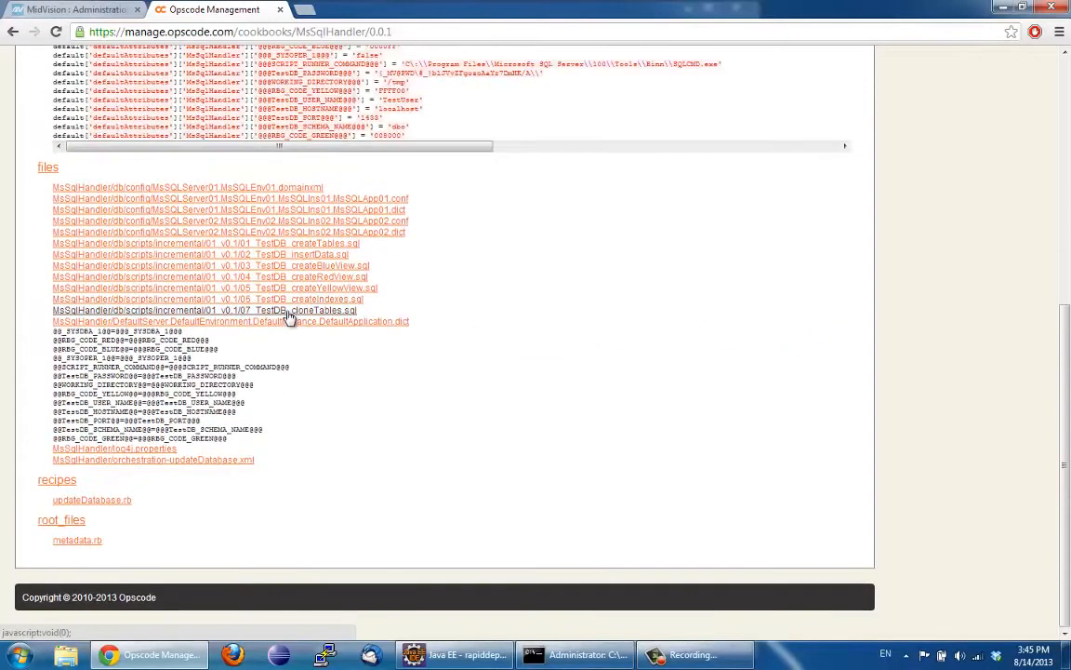
- Switch to MidVision RapidDeploy, edit the MsSqlHandler project, and disable UpdateDatabaseTask in its orchestration task list
{"action": "left_click", "coordinate": [82, 10]}
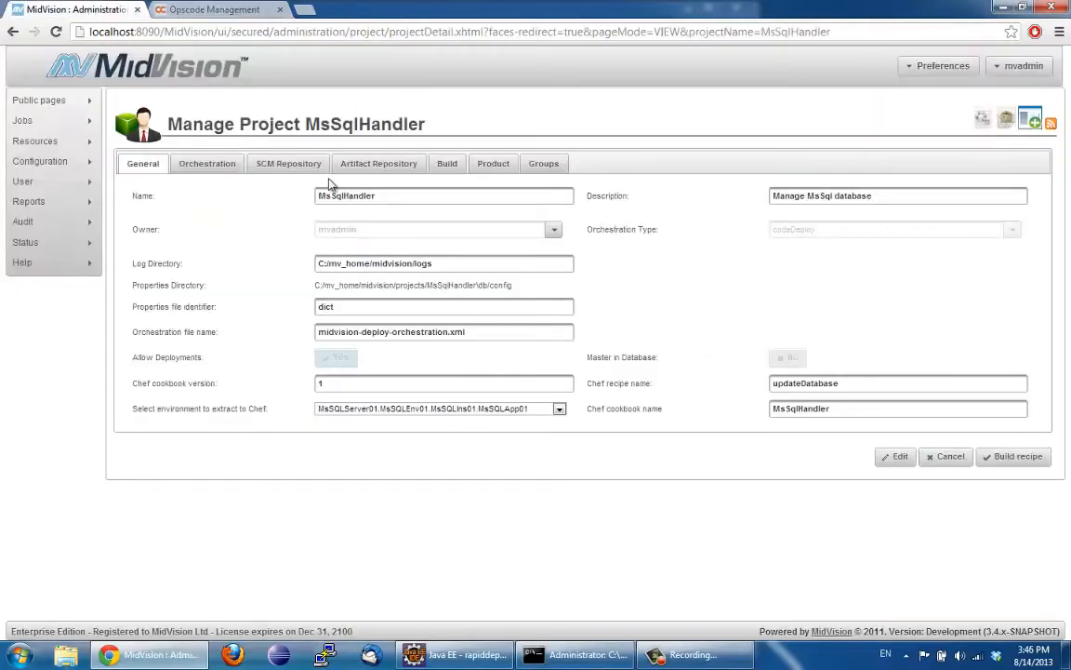
{"action": "left_click", "coordinate": [894, 455]}
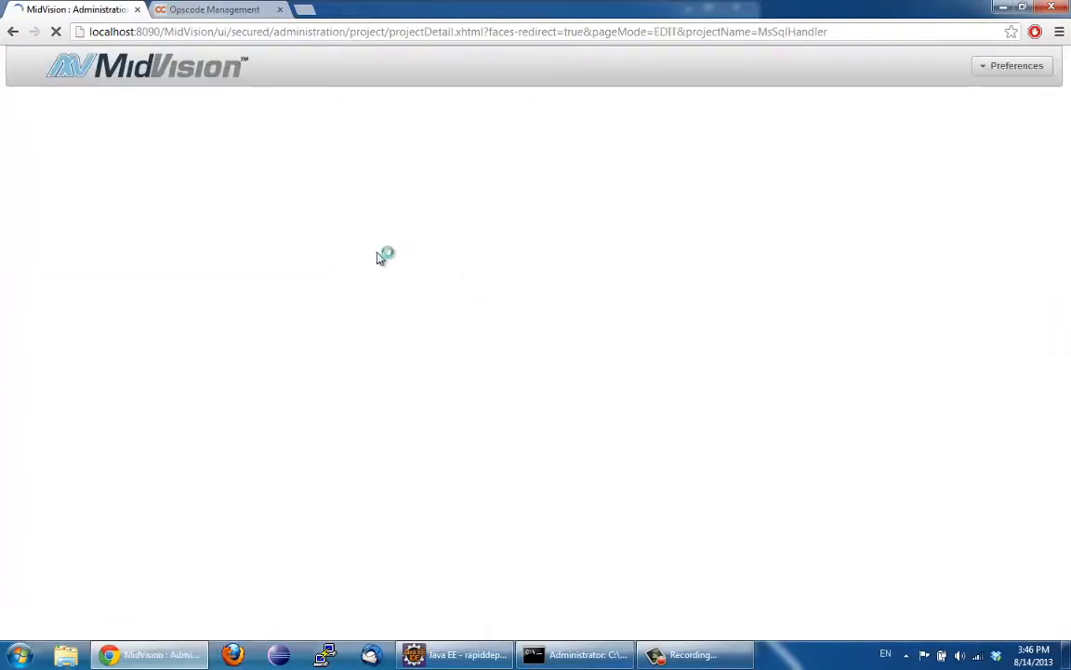
{"action": "left_click", "coordinate": [210, 168]}
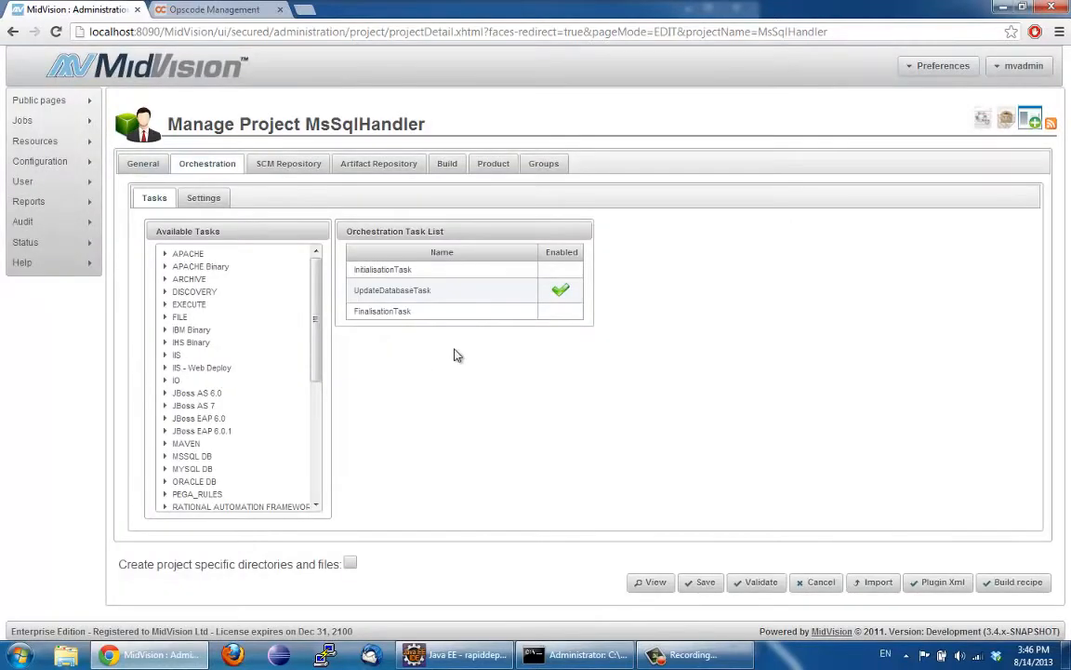
{"action": "left_click", "coordinate": [564, 294]}
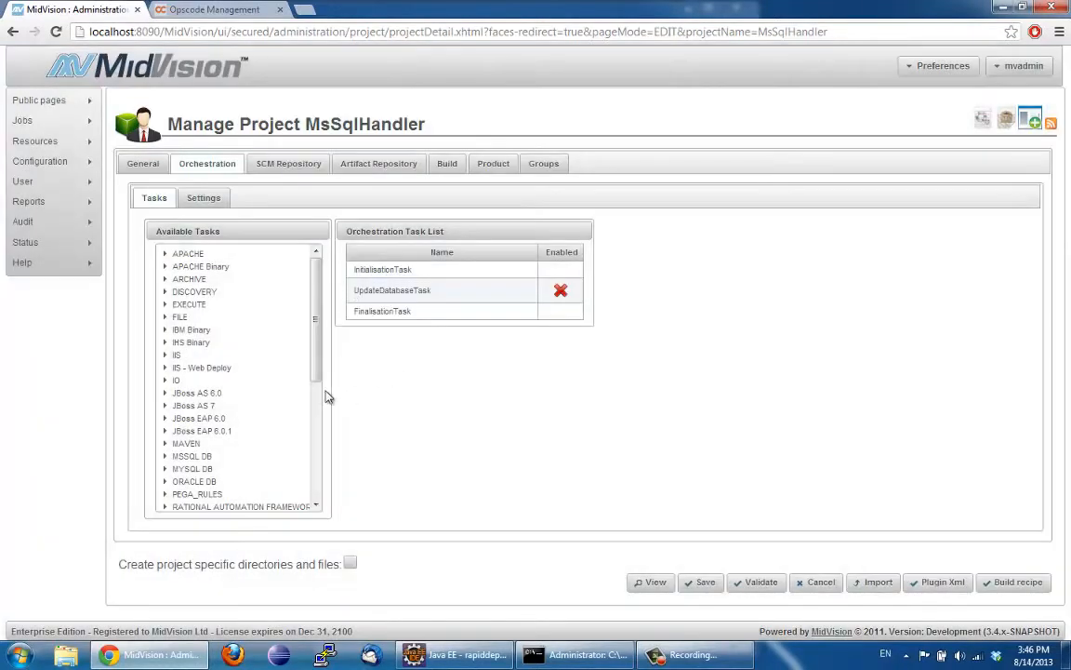
- Add the MSSQL DB tasks CleanDatabaseTask and ClearDatabaseTask before FinalisationTask, and save the project with orchestration changes committed
{"action": "left_click", "coordinate": [167, 455]}
{"action": "scroll", "coordinate": [242, 446], "scroll_direction": "down", "scroll_amount": 5}
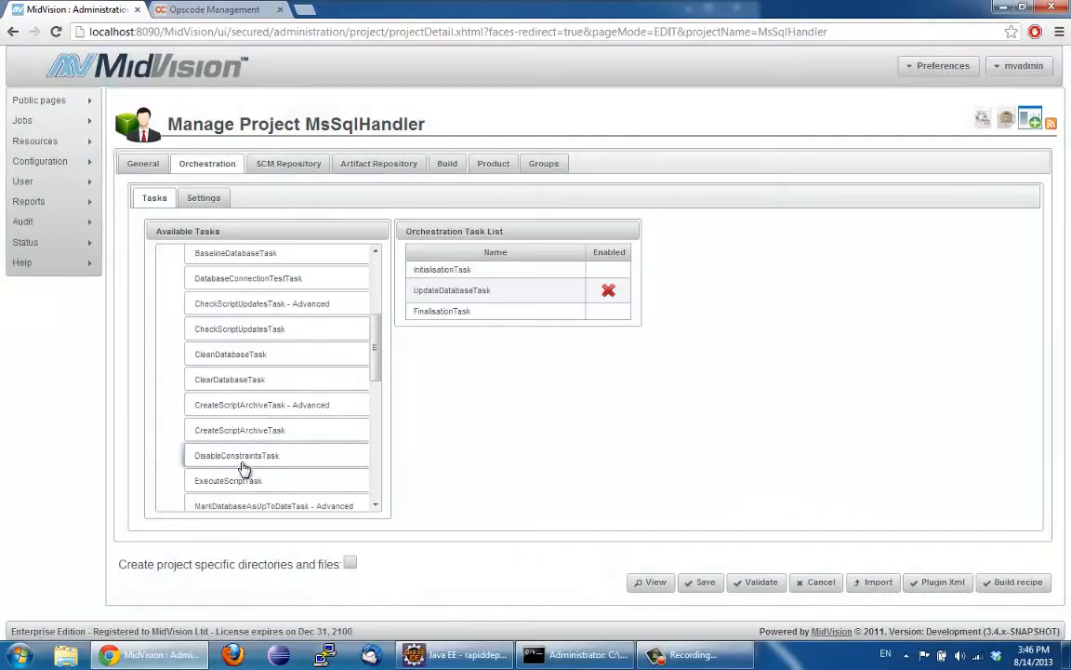
{"action": "left_click_drag", "start_coordinate": [198, 361], "coordinate": [478, 309]}
{"action": "scroll", "coordinate": [264, 493], "scroll_direction": "down", "scroll_amount": 5}
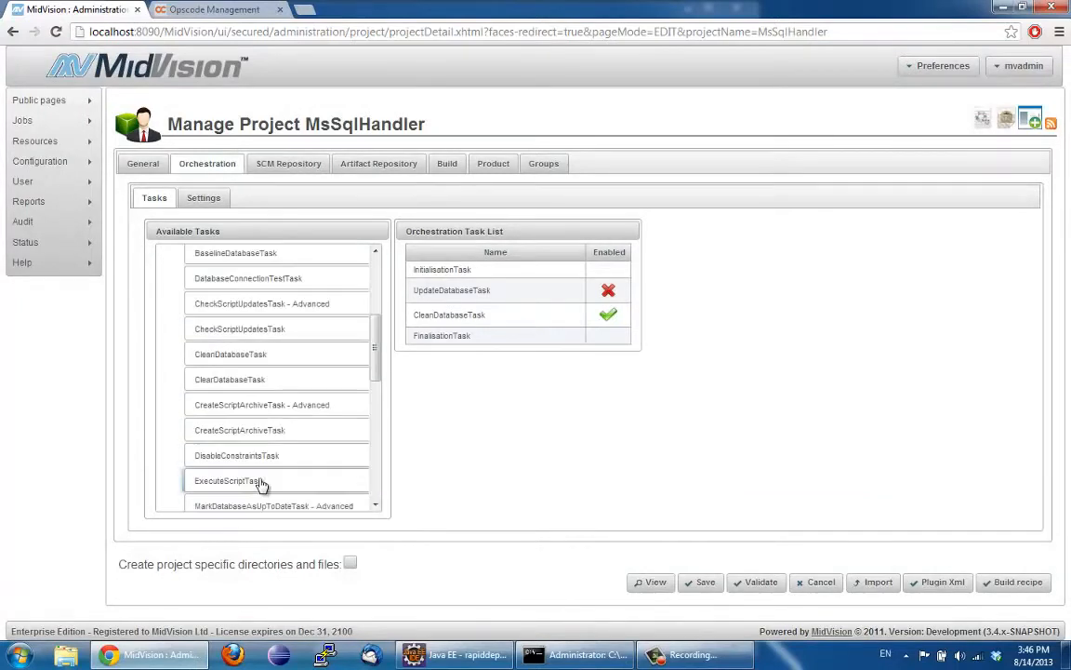
{"action": "left_click_drag", "start_coordinate": [246, 386], "coordinate": [490, 344]}
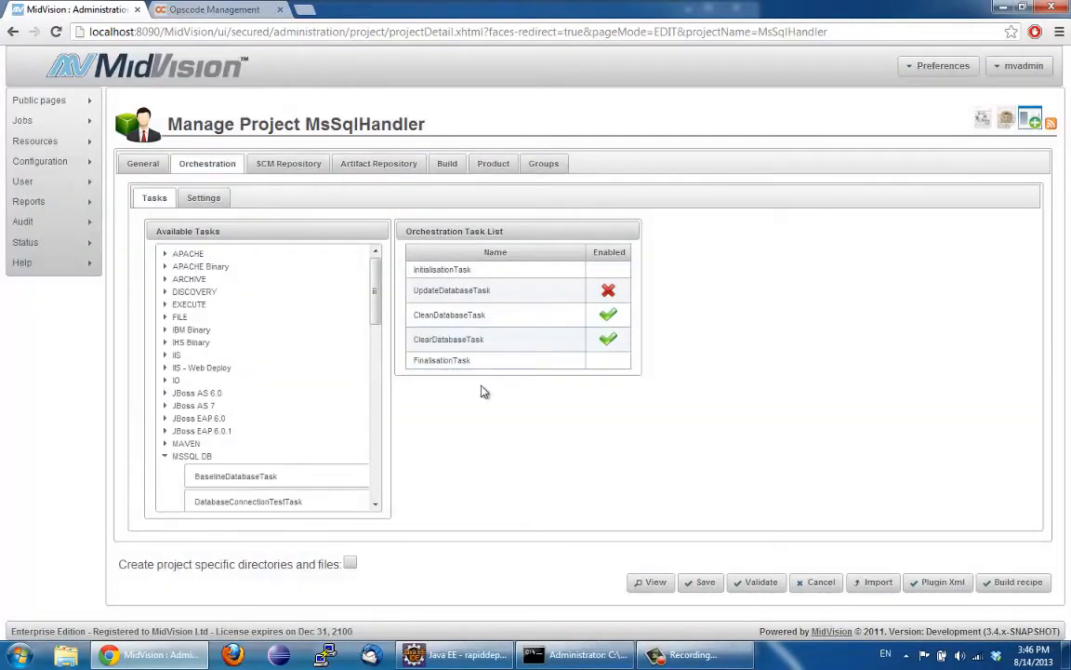
{"action": "left_click", "coordinate": [700, 581]}
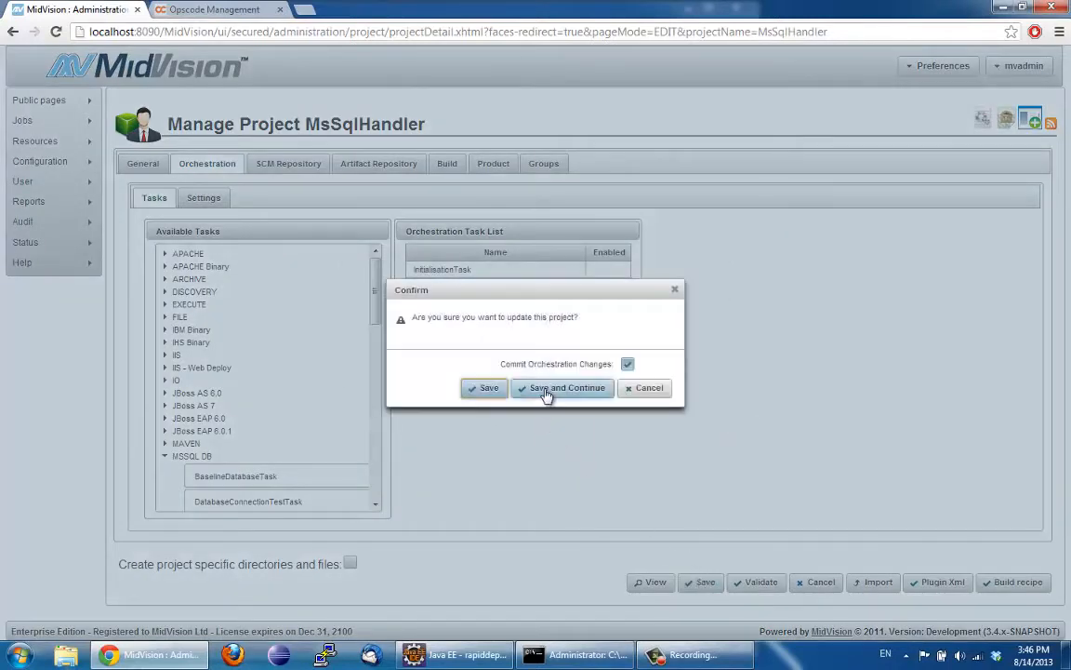
{"action": "left_click", "coordinate": [545, 391]}
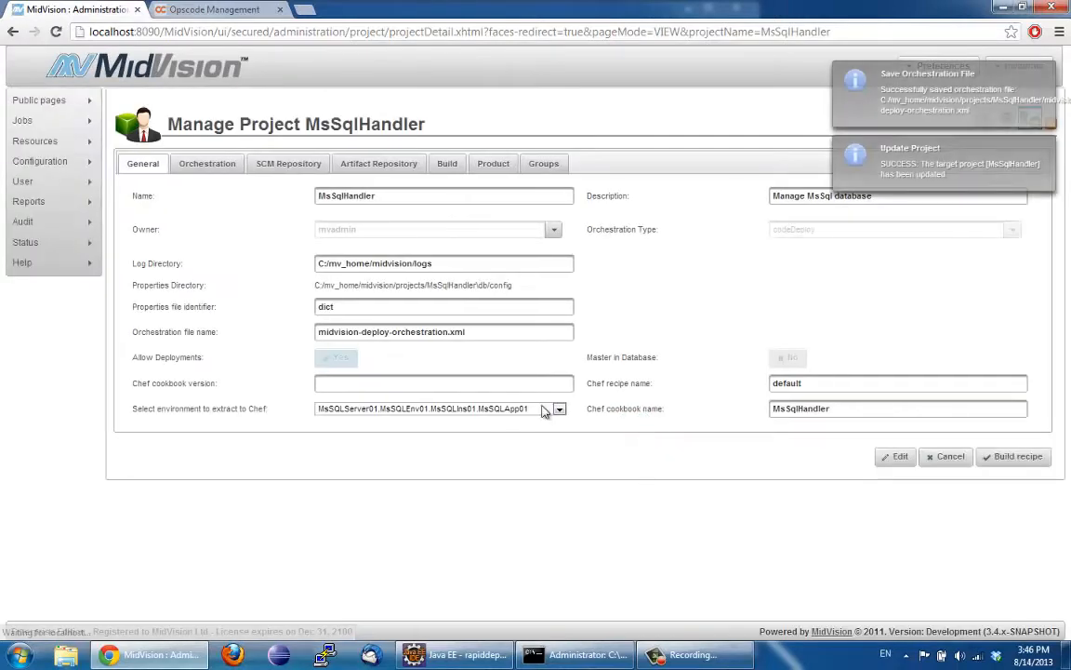
- Name the Chef recipe clearDatabase, set the Chef cookbook version to 1, and build the recipe
{"action": "double_click", "coordinate": [827, 382]}
{"action": "type", "text": "clearDat"}
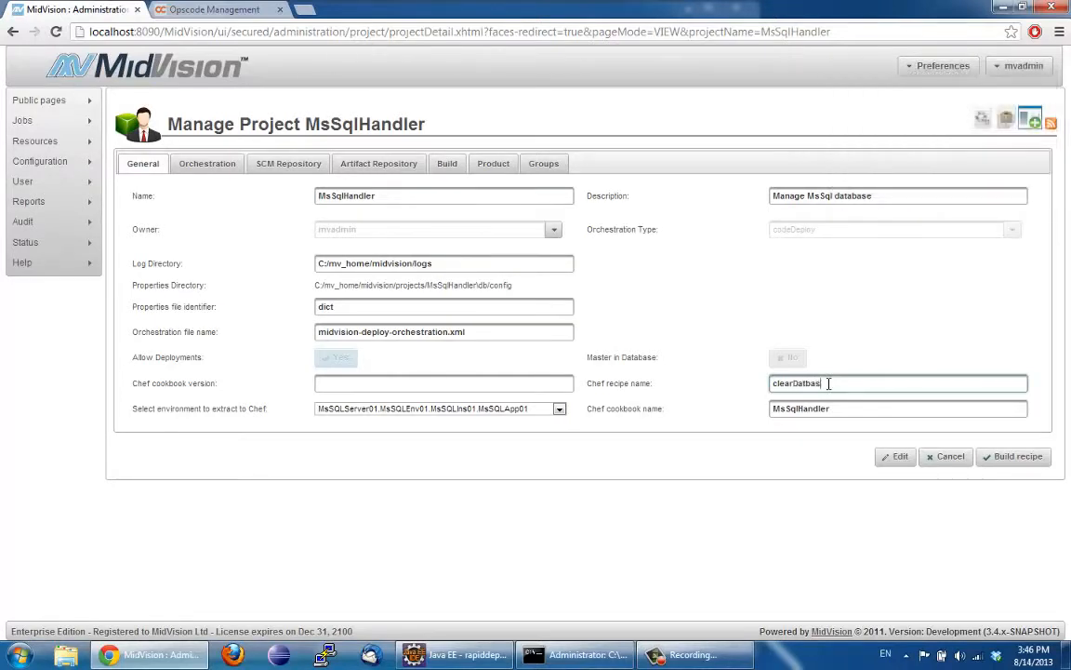
{"action": "type", "text": "ae"}
{"action": "left_click", "coordinate": [486, 383]}
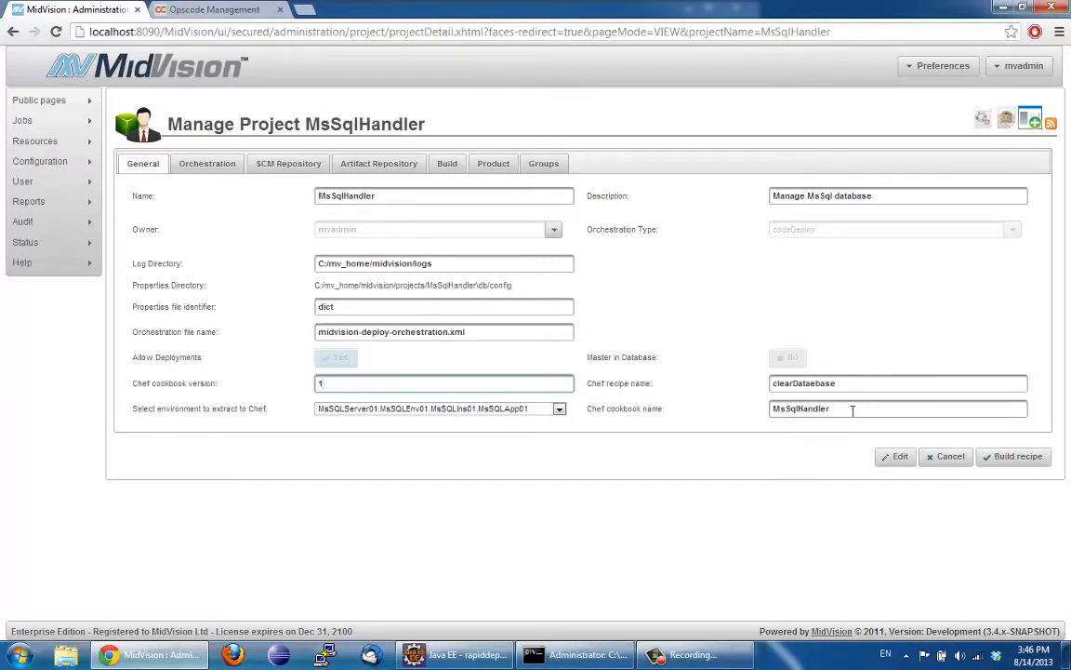
{"action": "left_click", "coordinate": [816, 383]}
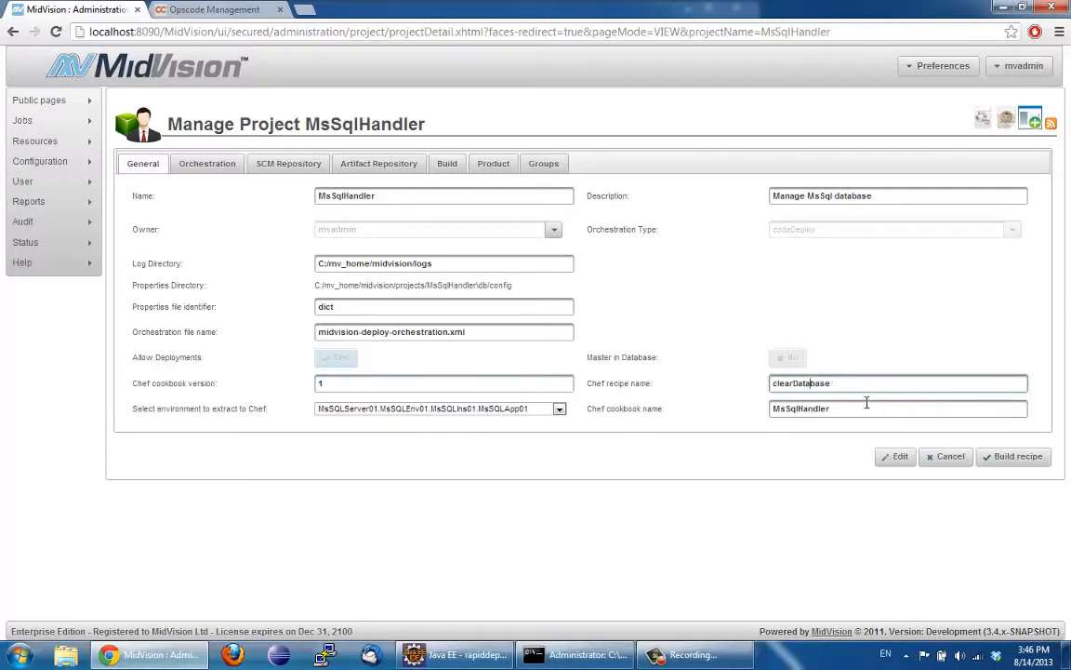
{"action": "left_click", "coordinate": [1012, 457]}
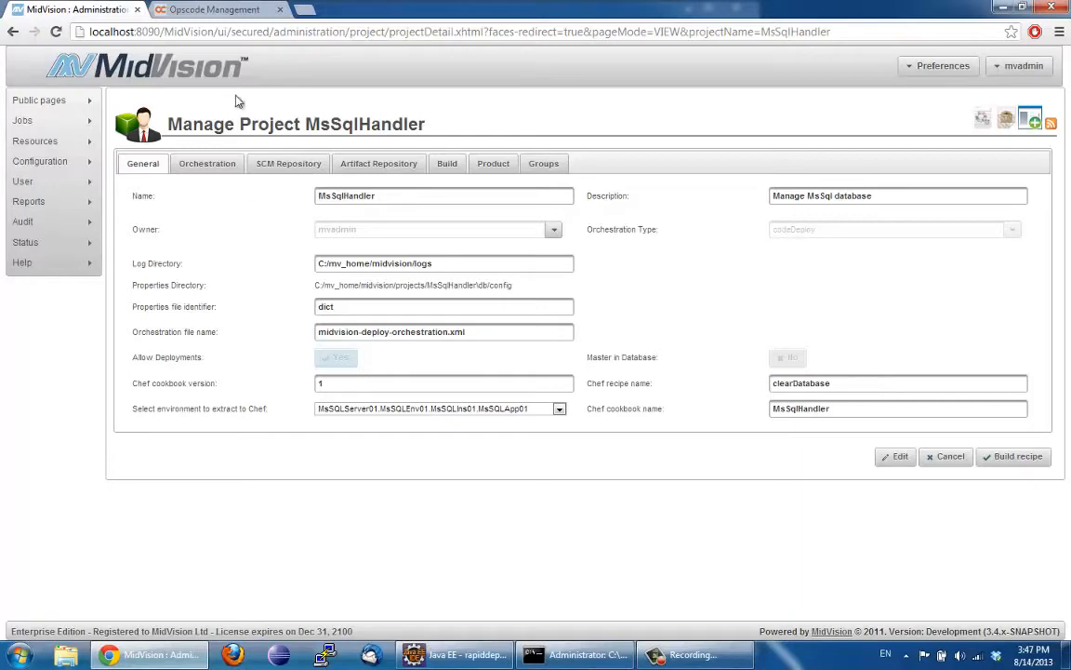
- Switch to Opscode Management, reload the MsSqlHandler cookbook, and view its MsSqlHandler.rb attributes file
{"action": "left_click", "coordinate": [210, 11]}
{"action": "scroll", "coordinate": [160, 142], "scroll_direction": "up", "scroll_amount": 3}
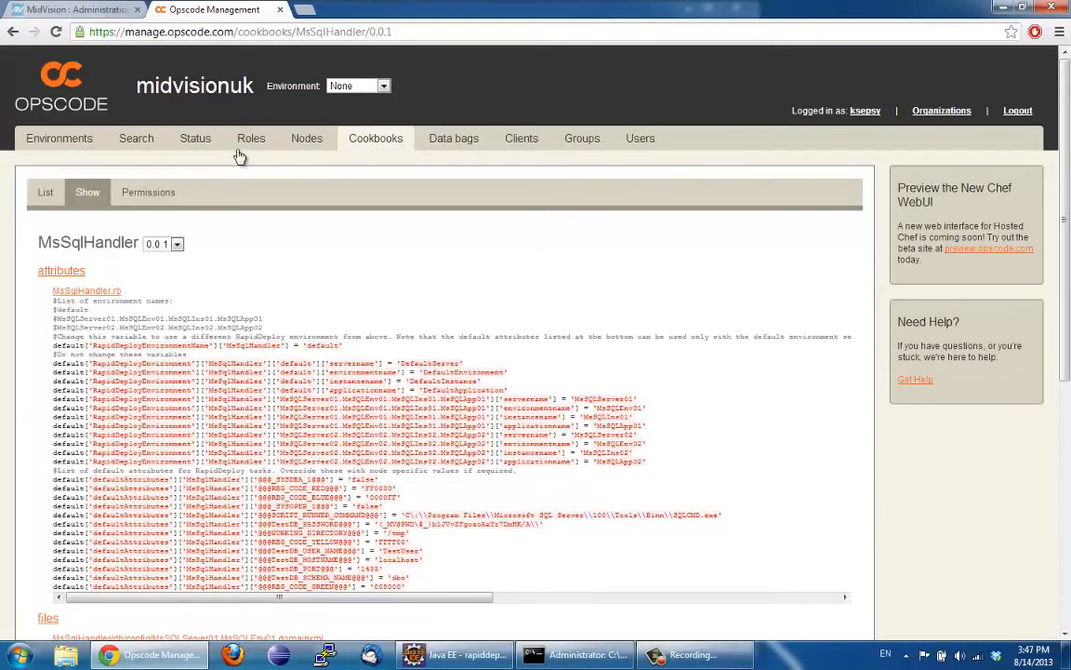
{"action": "left_click", "coordinate": [54, 33]}
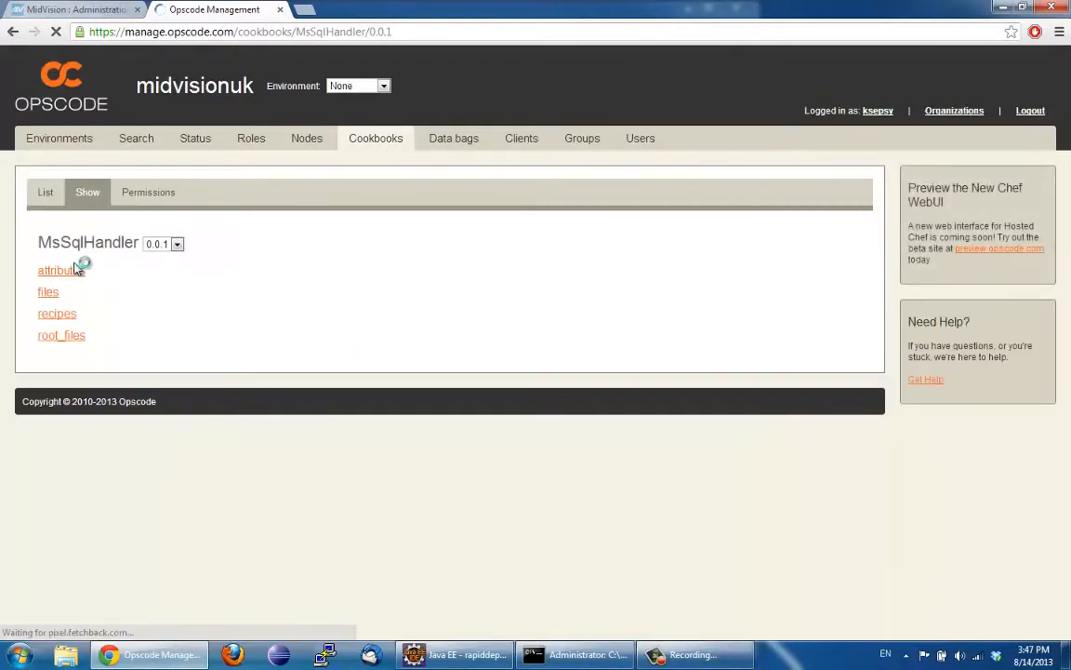
{"action": "left_click", "coordinate": [76, 270]}
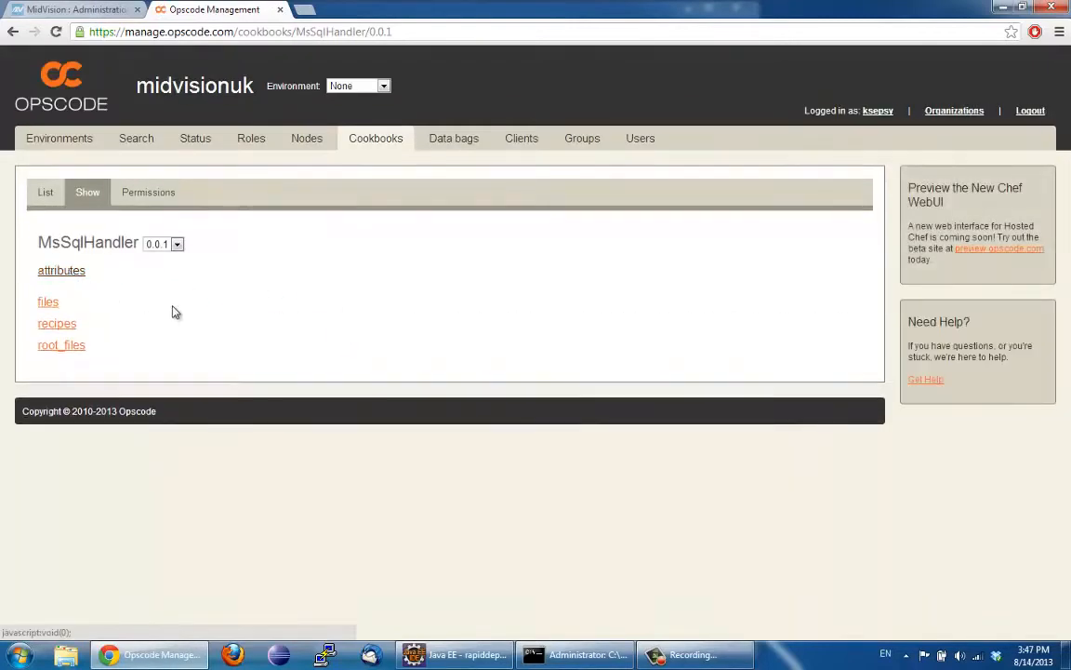
{"action": "left_click", "coordinate": [106, 291]}
{"action": "scroll", "coordinate": [102, 390], "scroll_direction": "down", "scroll_amount": 2}
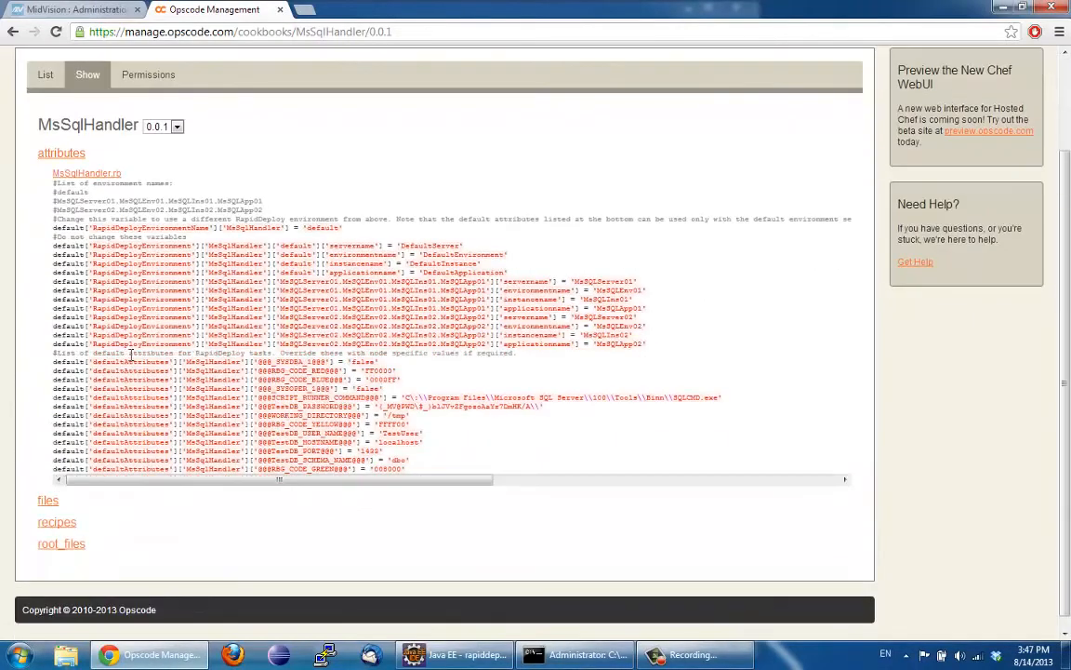
- Expand the cookbook's files and recipes lists and review their entries
{"action": "left_click", "coordinate": [47, 500]}
{"action": "scroll", "coordinate": [137, 507], "scroll_direction": "down", "scroll_amount": 3}
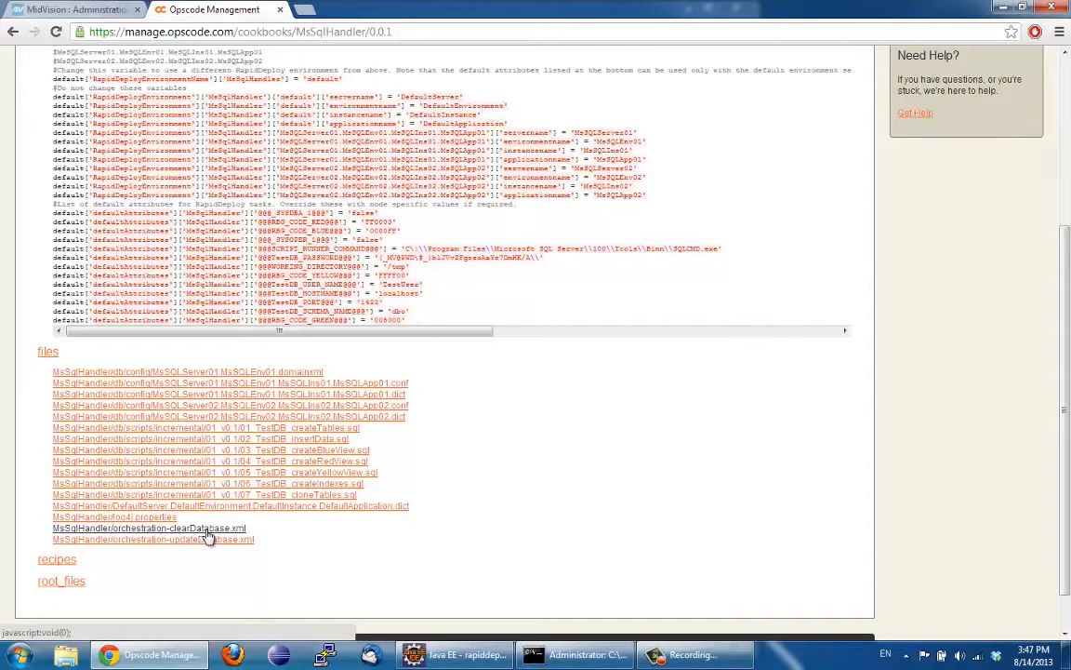
{"action": "scroll", "coordinate": [233, 482], "scroll_direction": "down", "scroll_amount": 1}
{"action": "scroll", "coordinate": [165, 525], "scroll_direction": "down", "scroll_amount": 1}
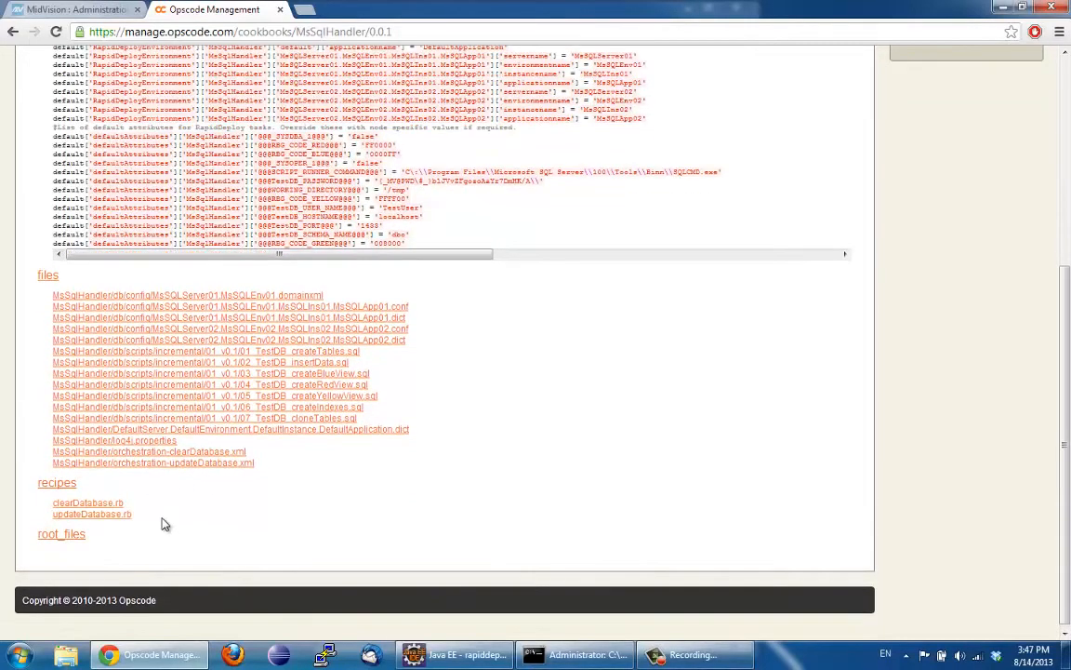
- Examine the clearDatabase.rb recipe down to the orchestration-clearDatabase.xml reference in its java command
{"action": "left_click", "coordinate": [97, 503]}
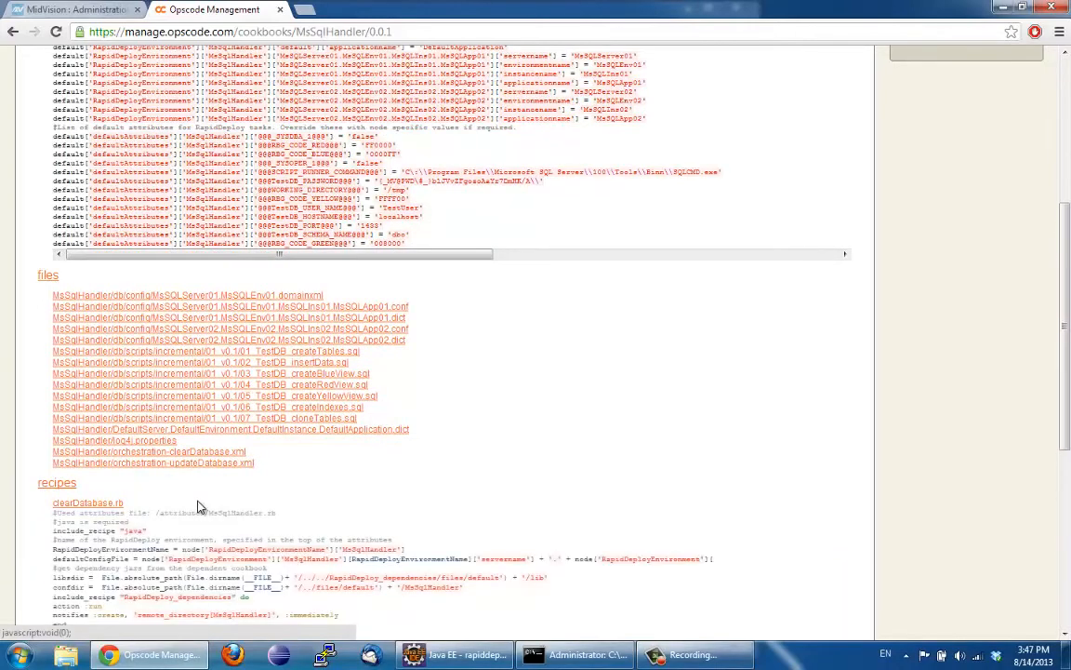
{"action": "scroll", "coordinate": [199, 498], "scroll_direction": "down", "scroll_amount": 3}
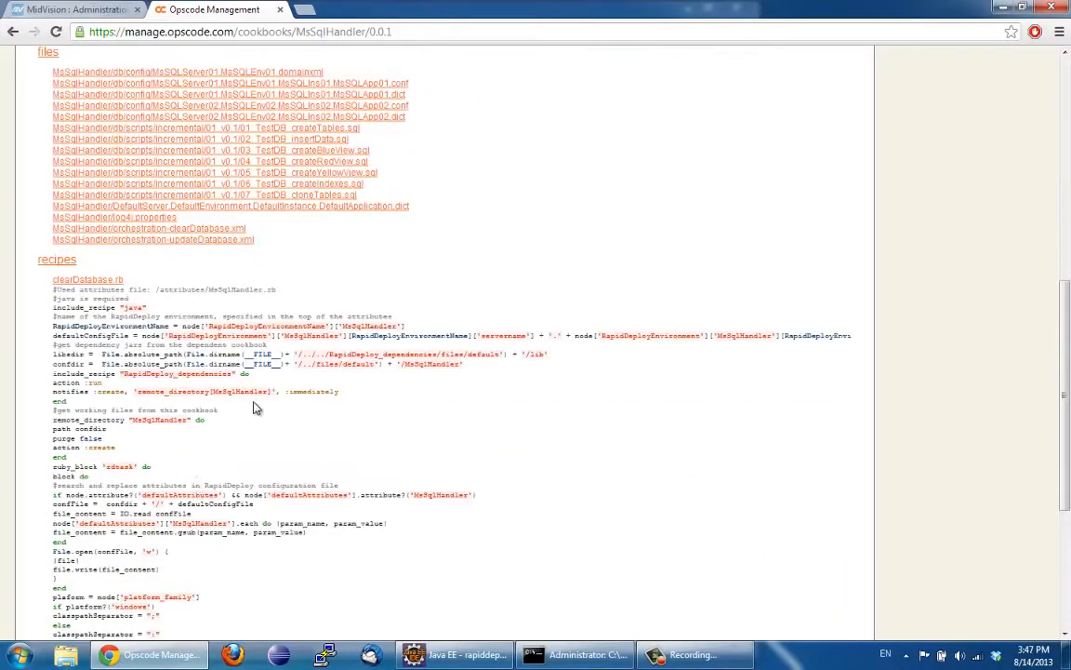
{"action": "scroll", "coordinate": [191, 372], "scroll_direction": "down", "scroll_amount": 3}
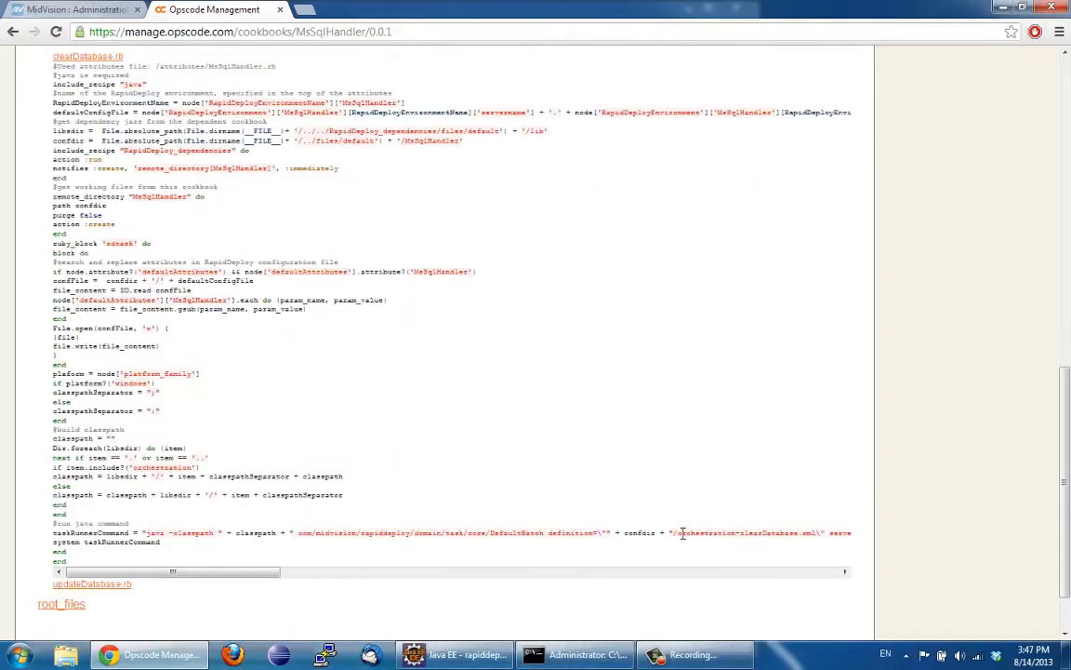
{"action": "left_click_drag", "start_coordinate": [678, 533], "coordinate": [813, 534]}
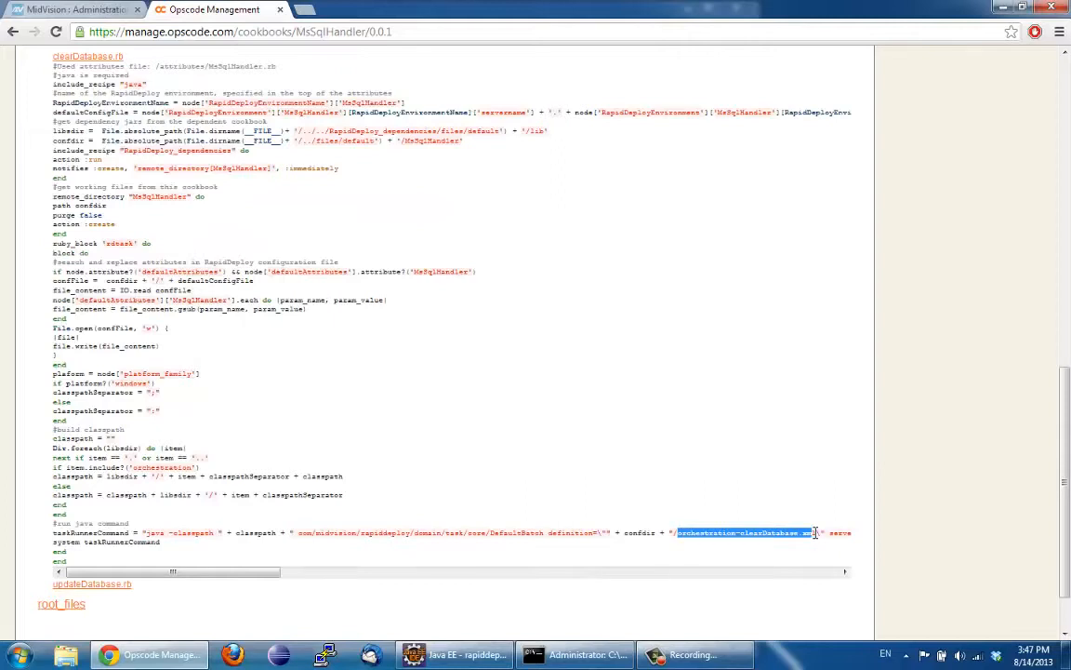
{"action": "left_click", "coordinate": [766, 532]}
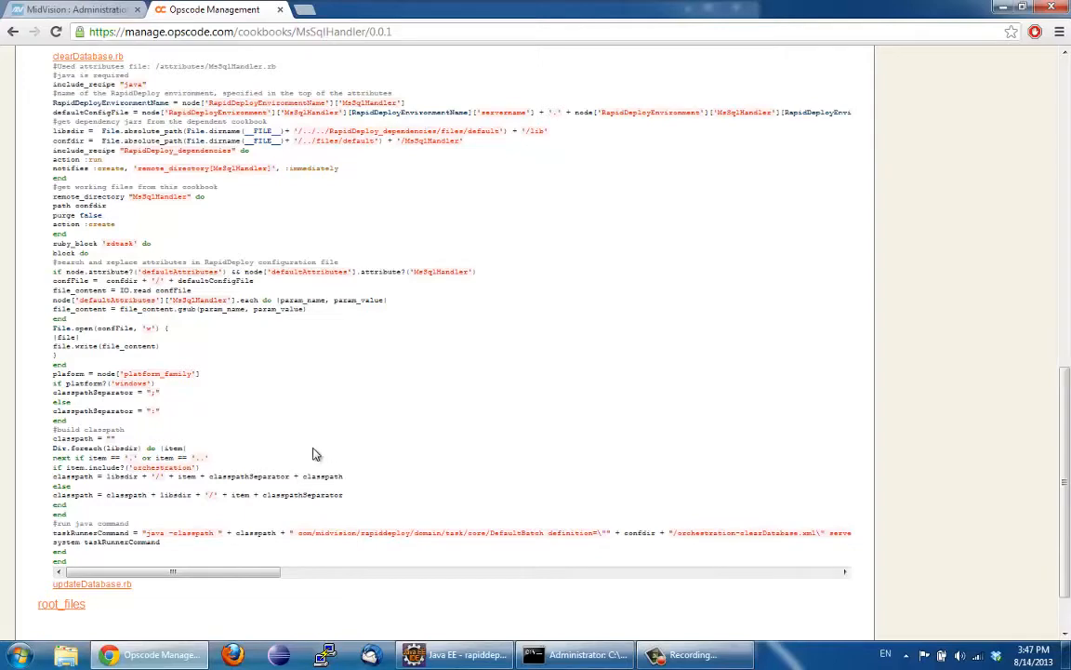
- Collapse the clearDatabase.rb recipe and the MsSqlHandler.rb attributes file
{"action": "scroll", "coordinate": [219, 443], "scroll_direction": "up", "scroll_amount": 1}
{"action": "scroll", "coordinate": [215, 443], "scroll_direction": "down", "scroll_amount": 1}
{"action": "left_click", "coordinate": [97, 57]}
{"action": "scroll", "coordinate": [167, 246], "scroll_direction": "up", "scroll_amount": 3}
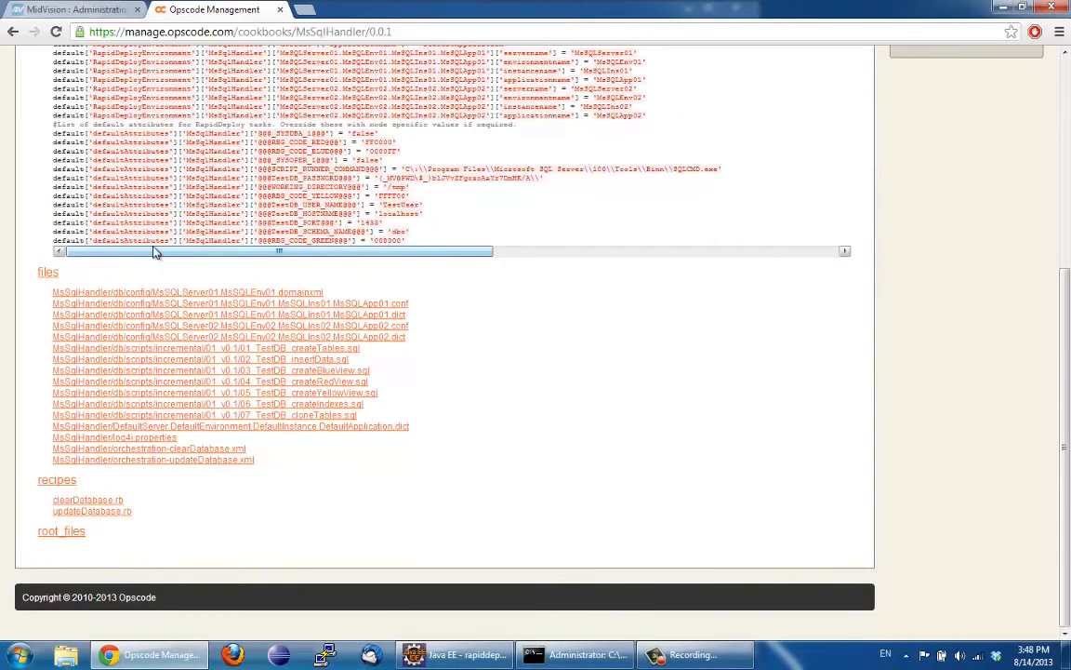
{"action": "left_click", "coordinate": [88, 93]}
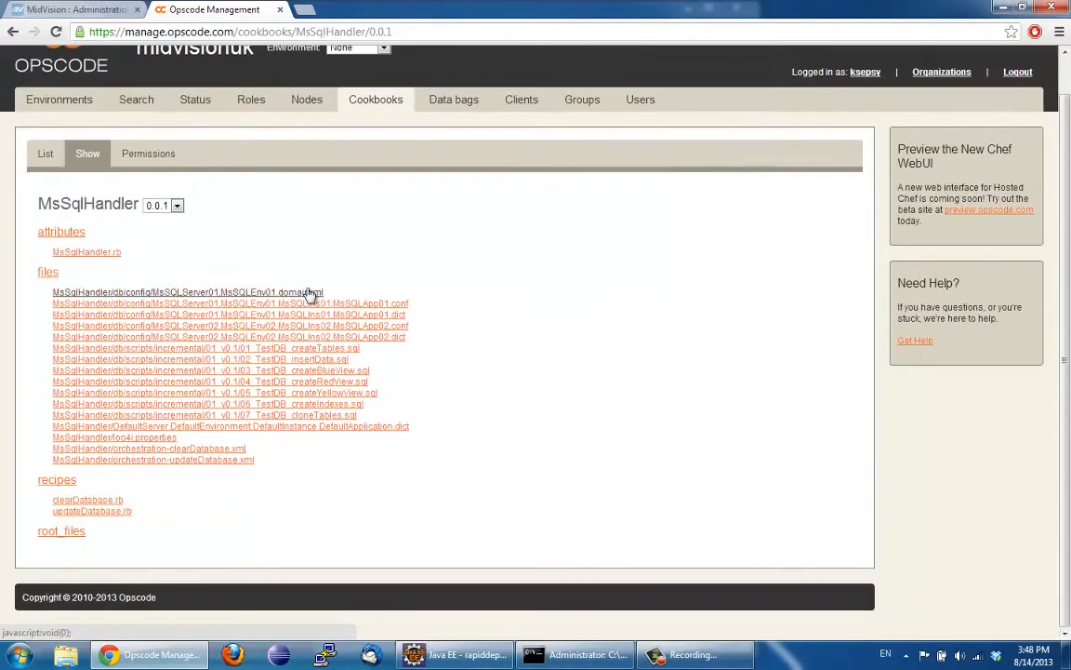
- Switch to MidVision RapidDeploy and copy the Chef cookbook name of the MsSqlHandler project
{"action": "left_click", "coordinate": [104, 9]}
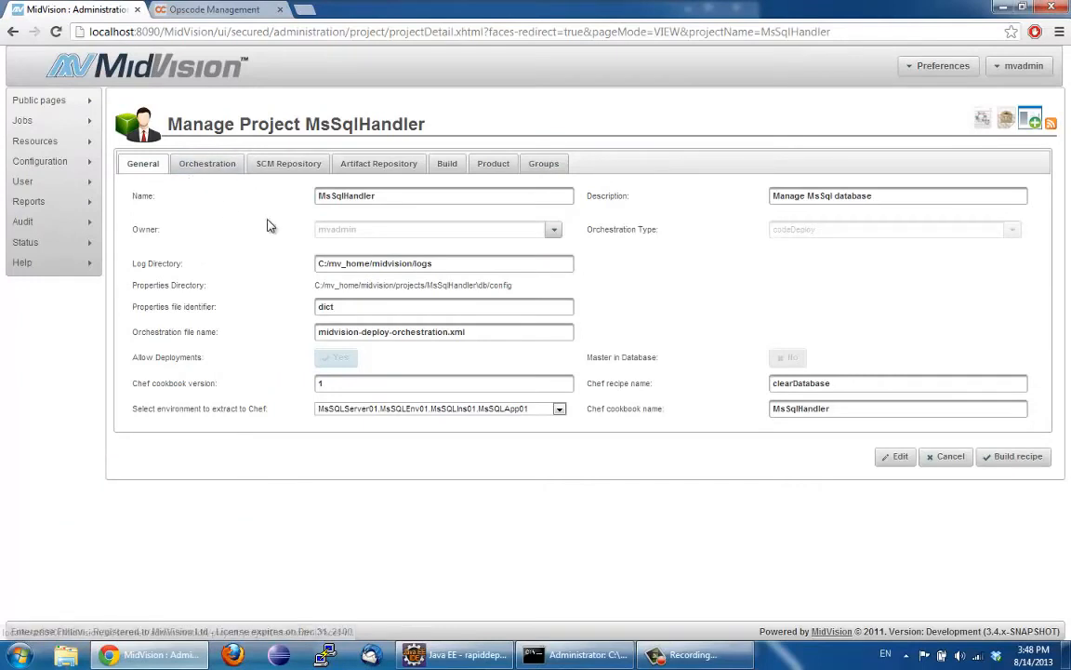
{"action": "double_click", "coordinate": [882, 410]}
{"action": "key", "text": "ctrl+c"}
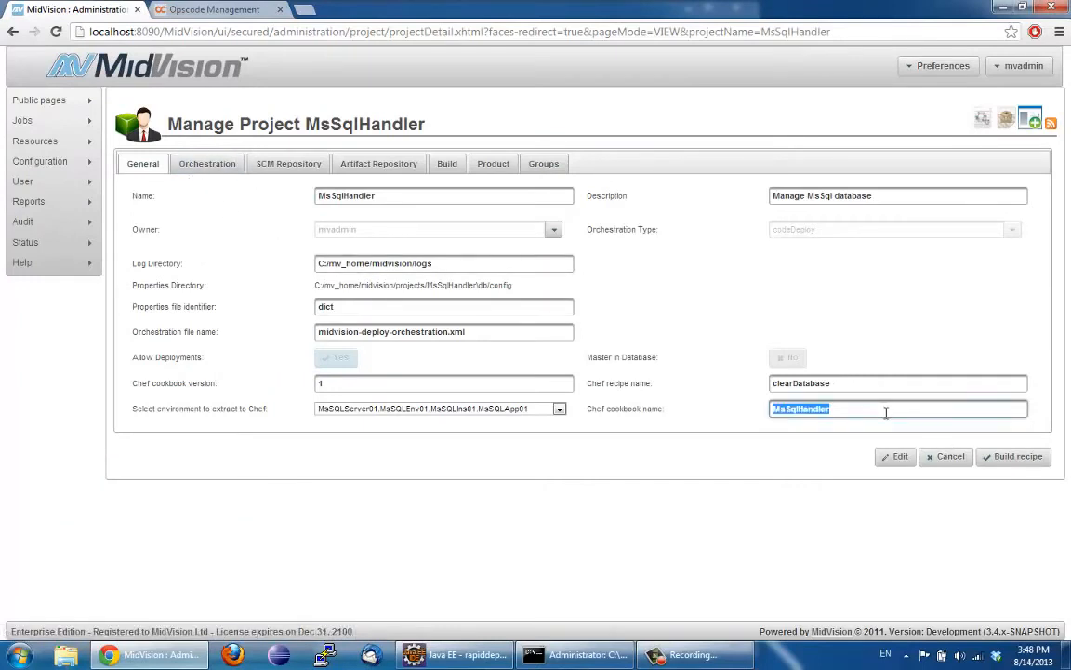
- Open the ScriptRunner project for editing and inspect CommandRunnerTask in its orchestration task list
{"action": "mouse_move", "coordinate": [42, 140]}
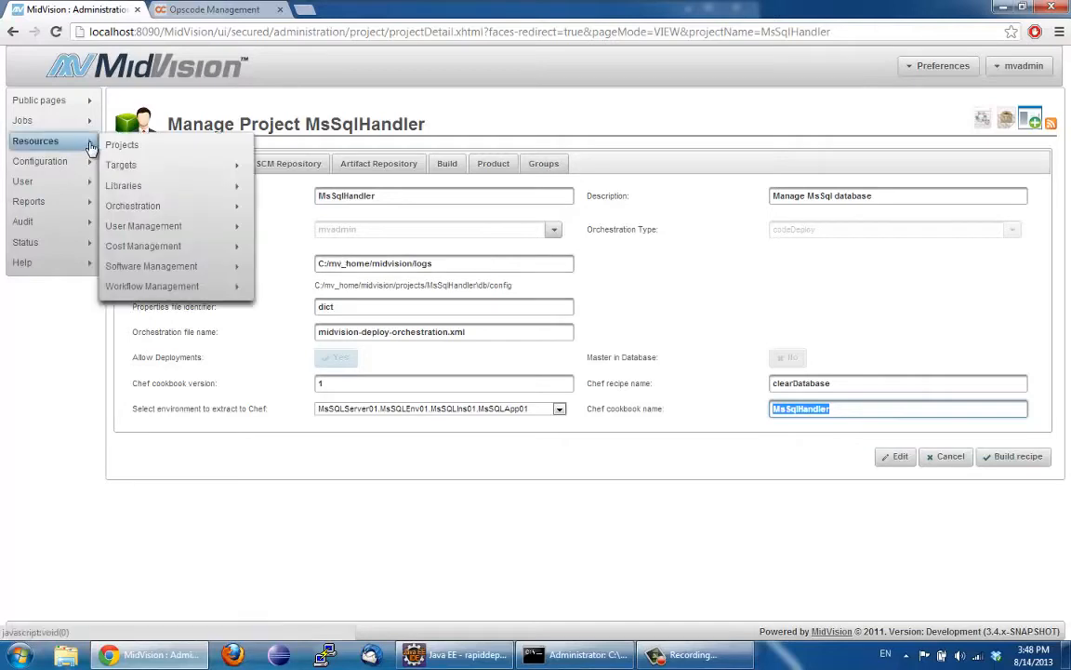
{"action": "left_click", "coordinate": [125, 147]}
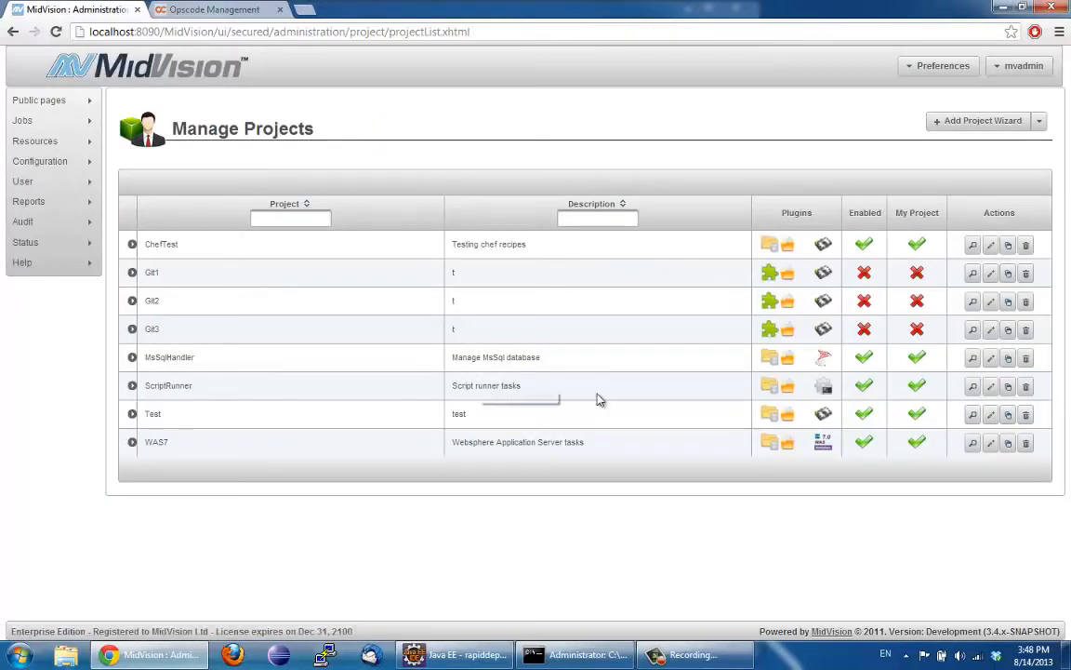
{"action": "left_click", "coordinate": [991, 387]}
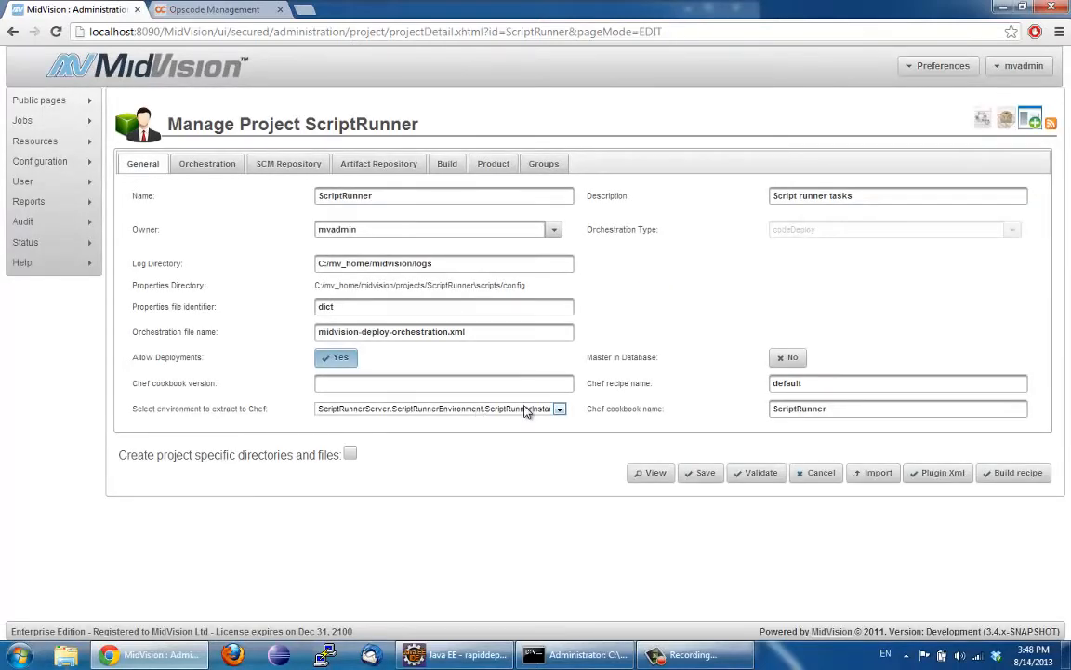
{"action": "left_click", "coordinate": [218, 169]}
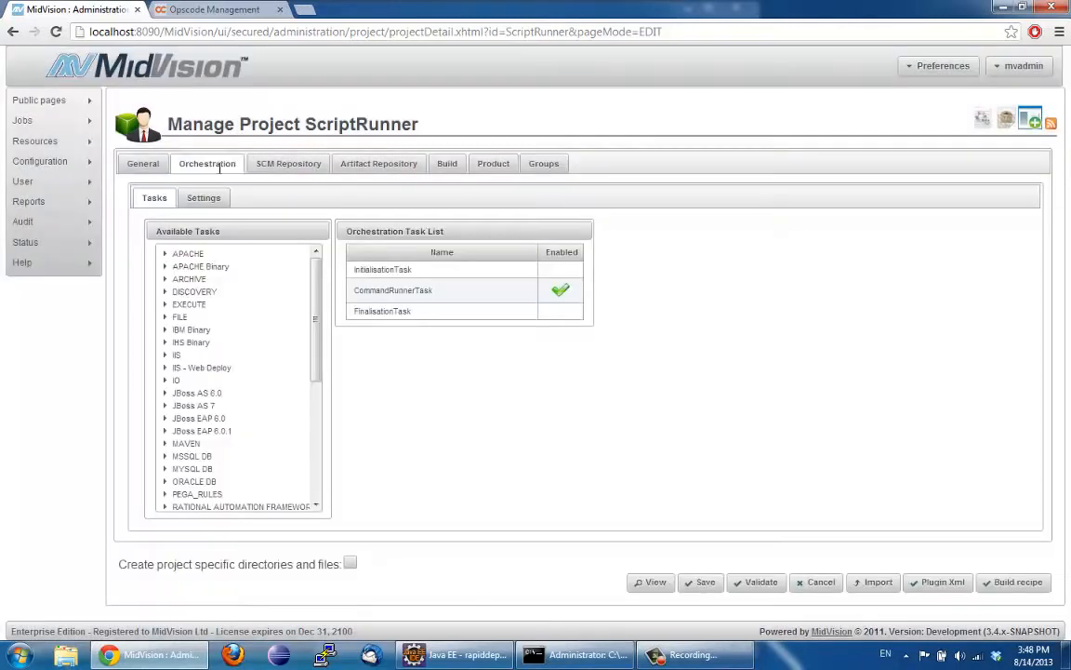
{"action": "left_click", "coordinate": [402, 295]}
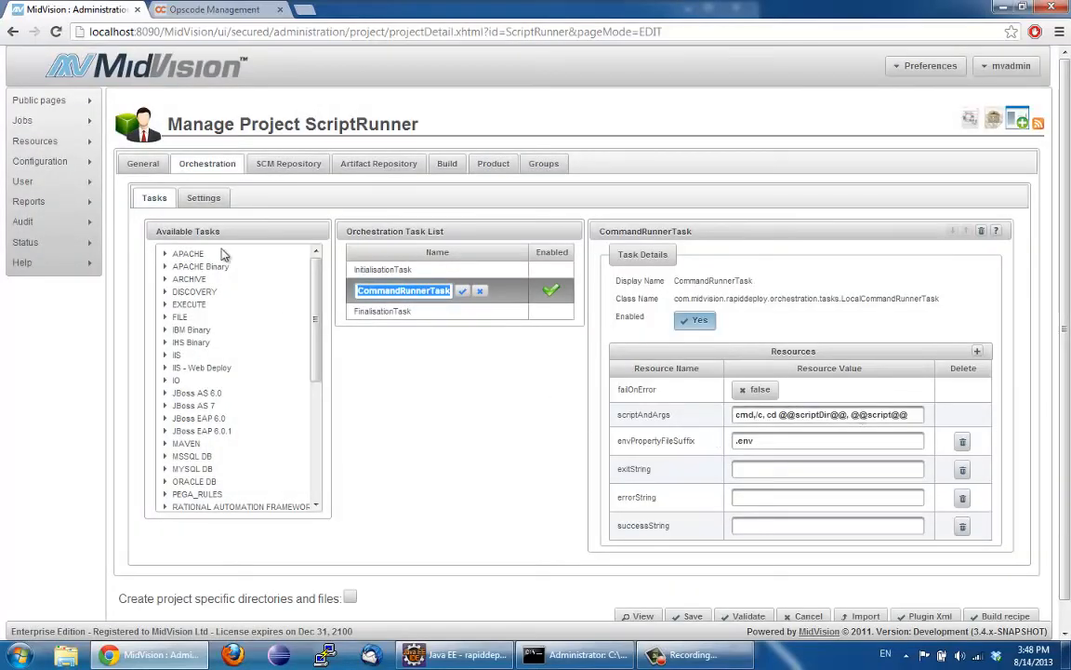
- In the ScriptRunner project's general settings, set the Chef cookbook version to 1 and the Chef cookbook name to MsSqlHandler
{"action": "left_click", "coordinate": [143, 164]}
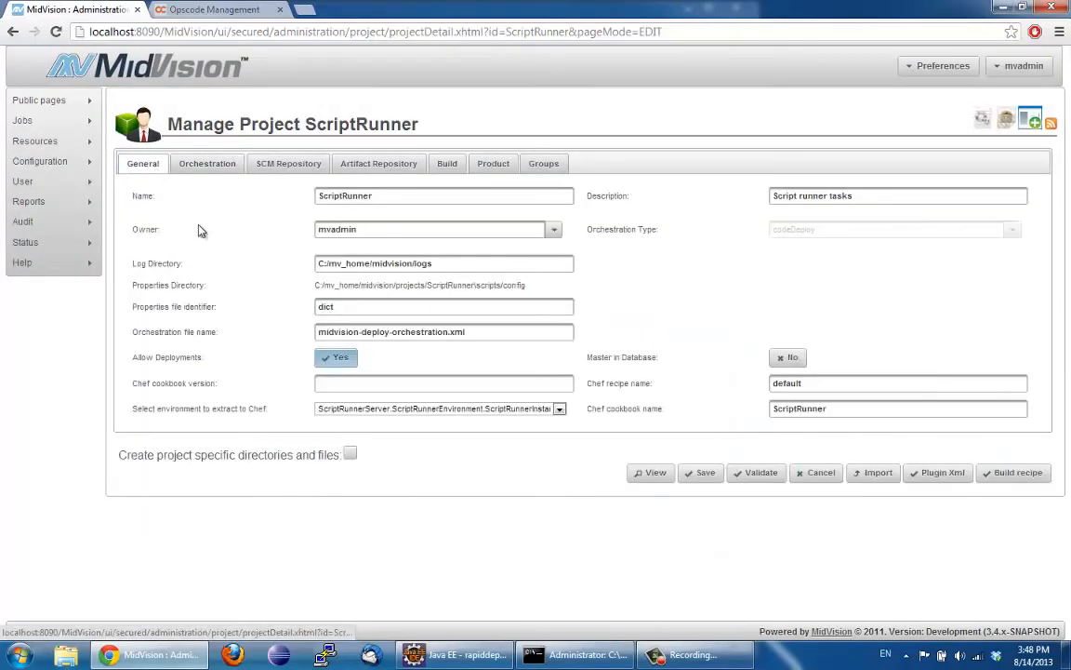
{"action": "left_click", "coordinate": [407, 382]}
{"action": "type", "text": "1"}
{"action": "double_click", "coordinate": [876, 411]}
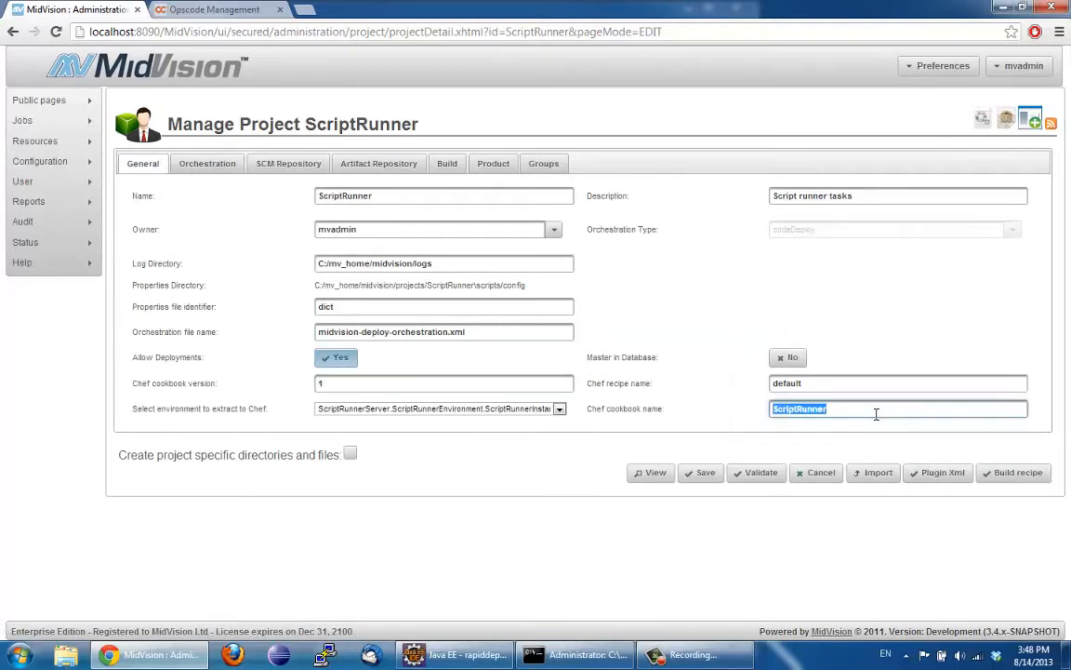
{"action": "key", "text": "ctrl+v"}
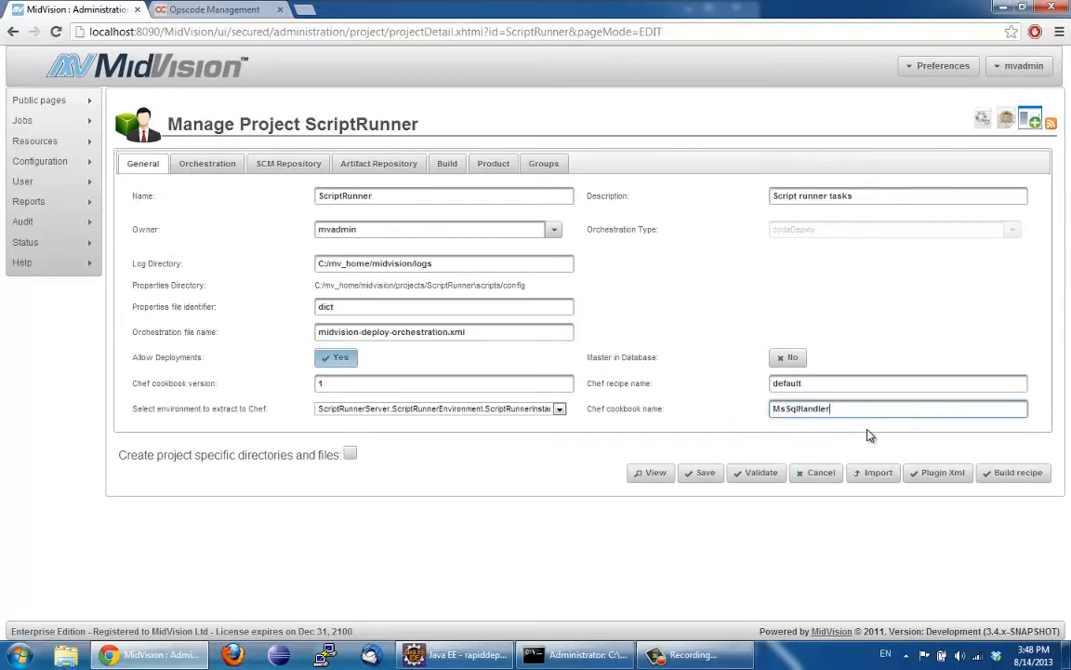
- Name the Chef recipe scriptRunnerTask and build the recipe
{"action": "double_click", "coordinate": [830, 383]}
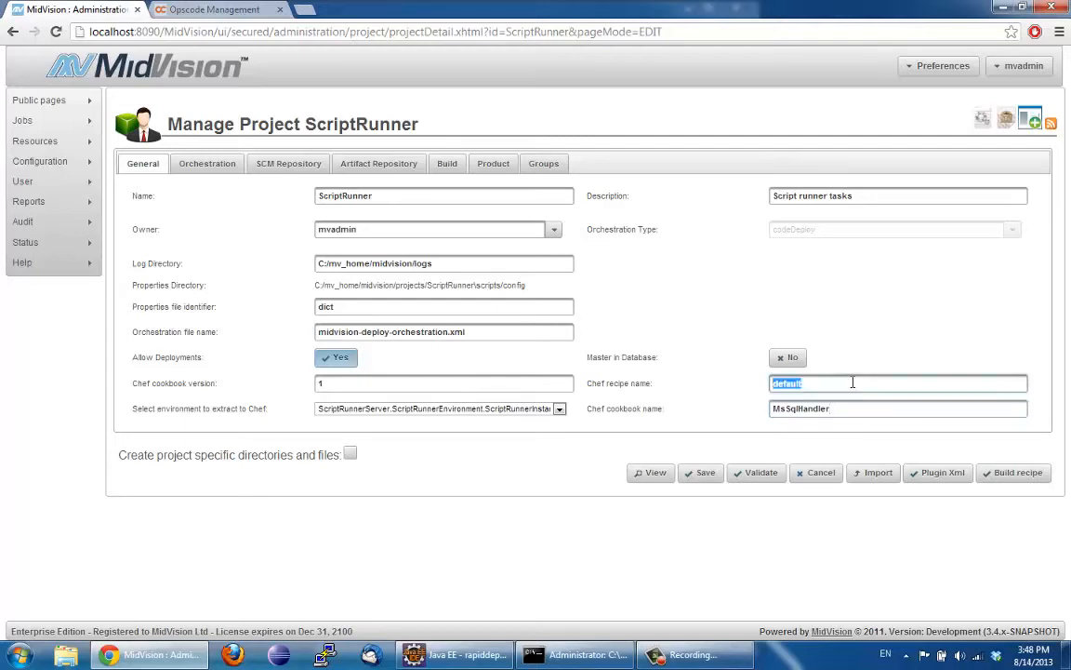
{"action": "type", "text": "scriptRunnerTask"}
{"action": "left_click", "coordinate": [1021, 473]}
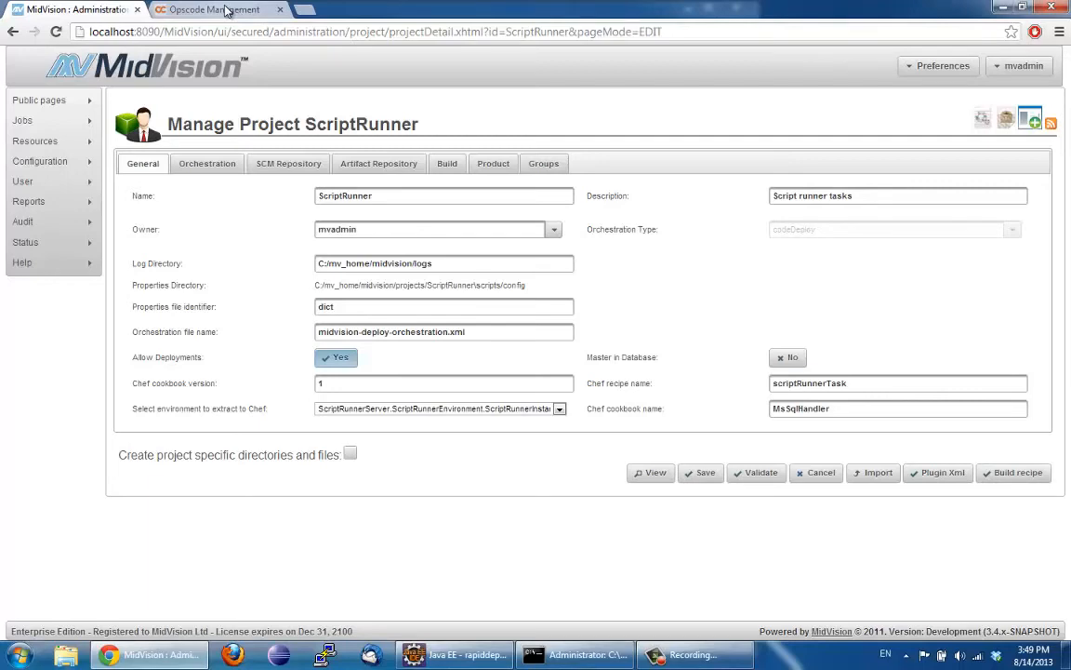
- Switch to Opscode Management, reopen MsSqlHandler cookbook version 0.0.1, examine the ScriptRunner.rb attributes file, and collapse it
{"action": "left_click", "coordinate": [226, 11]}
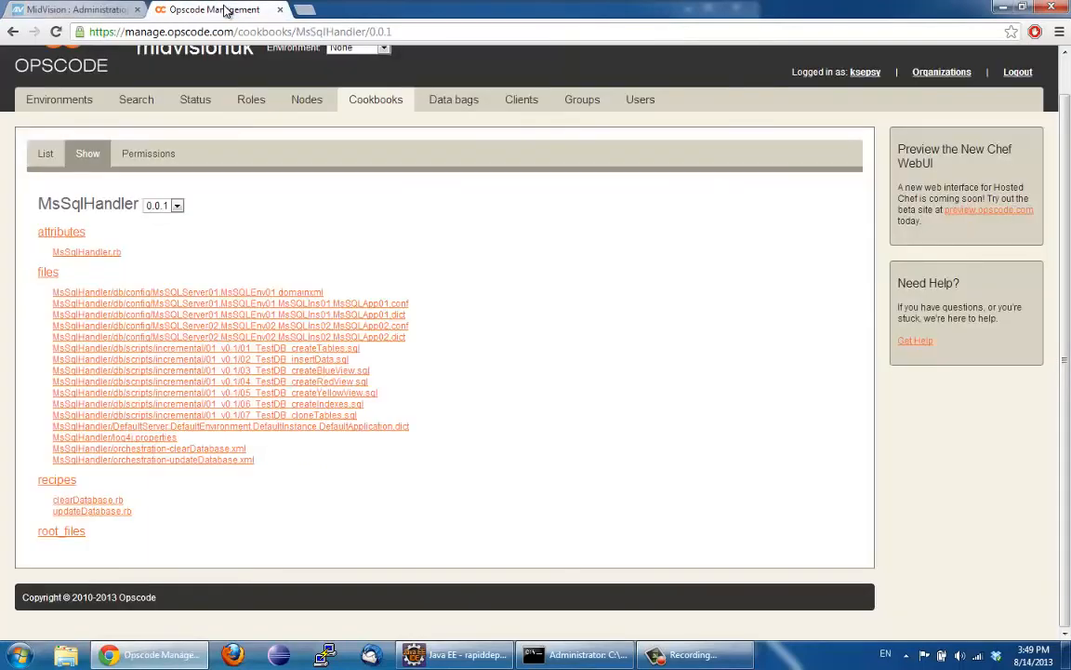
{"action": "left_click", "coordinate": [369, 102]}
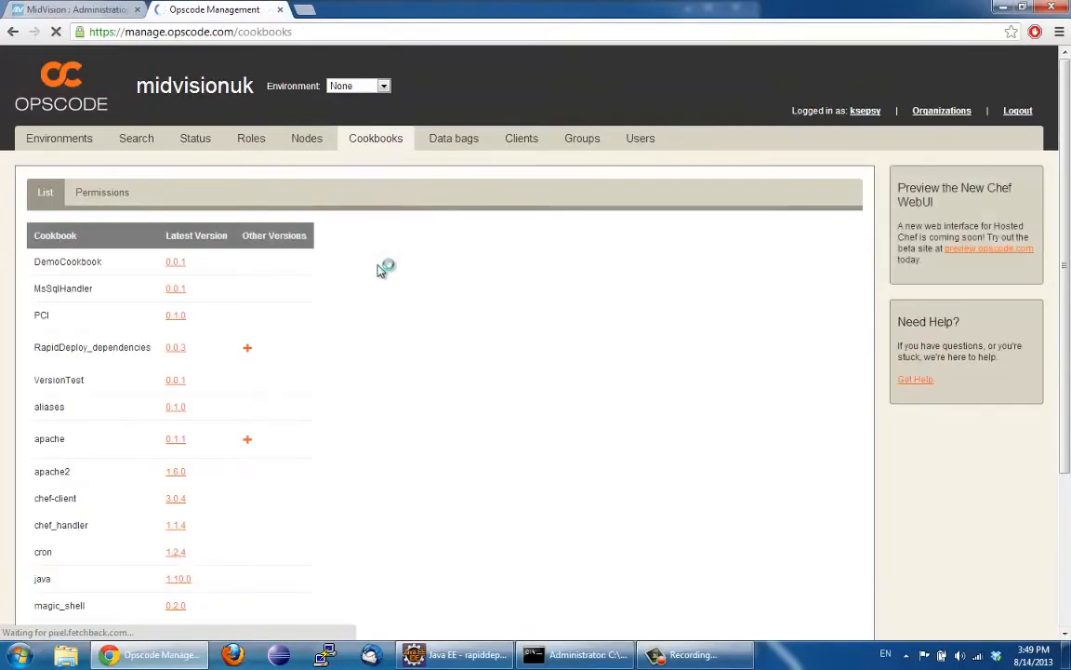
{"action": "left_click", "coordinate": [172, 289]}
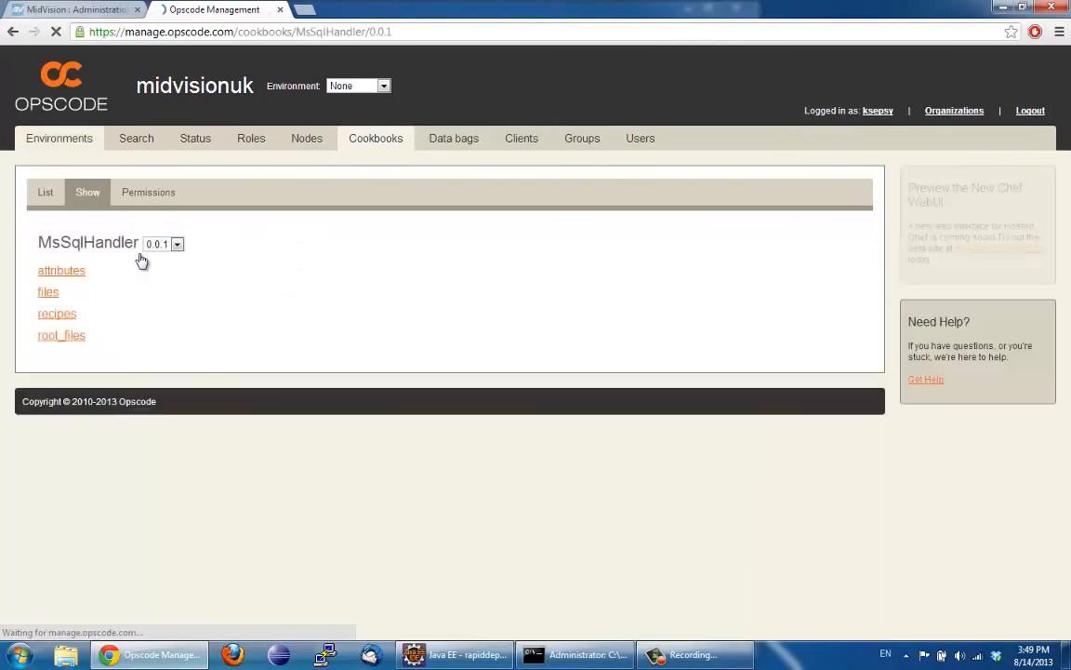
{"action": "left_click", "coordinate": [74, 271]}
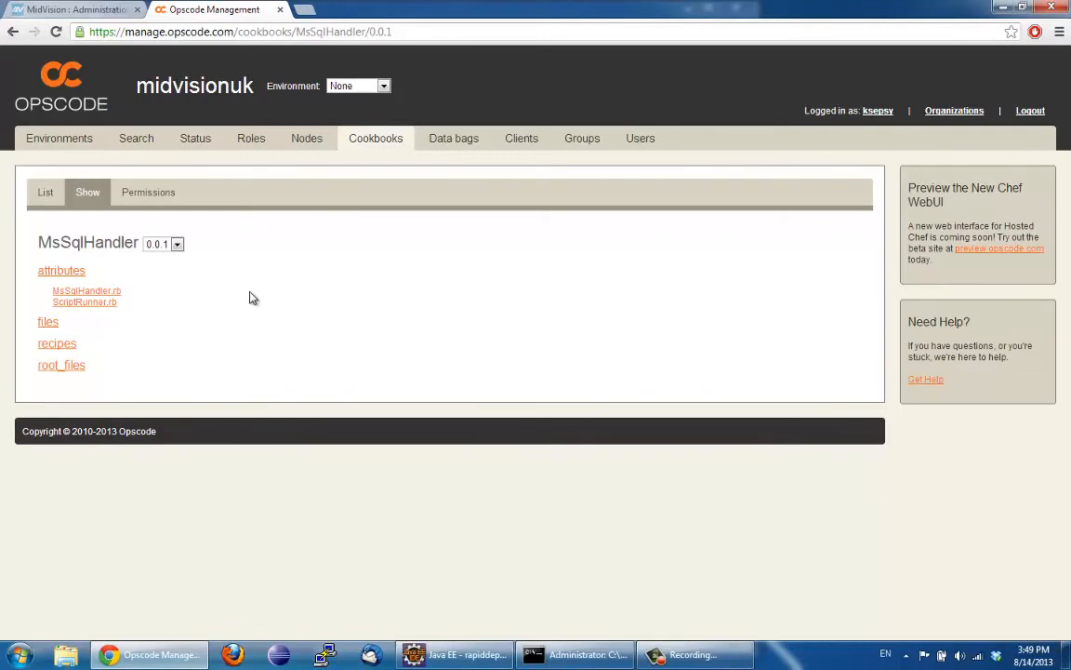
{"action": "left_click", "coordinate": [93, 302]}
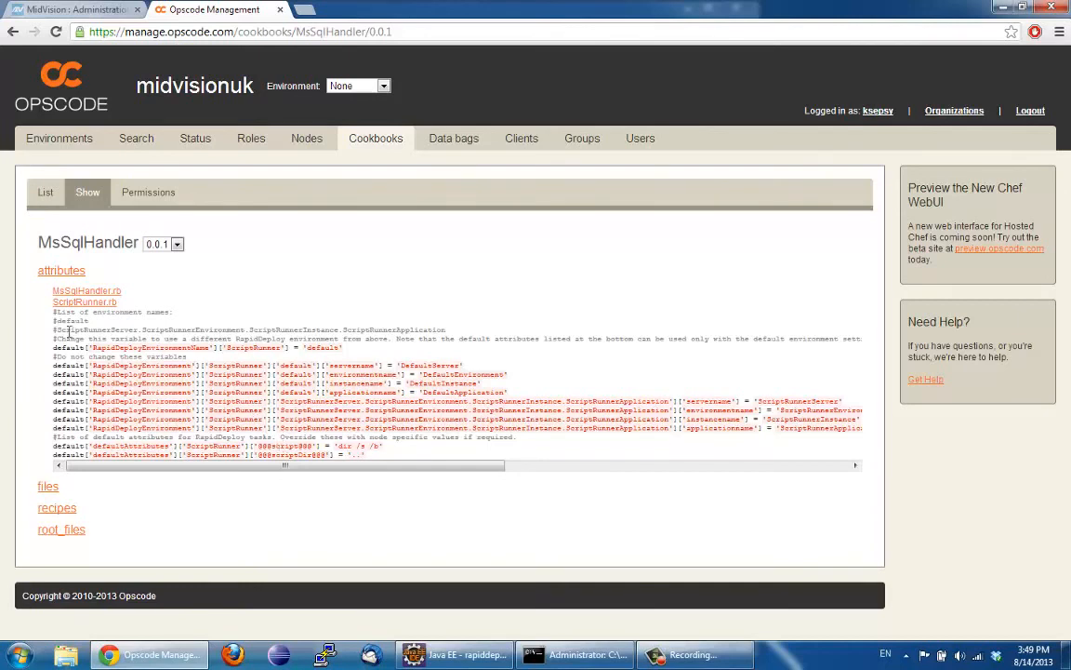
{"action": "left_click", "coordinate": [83, 303]}
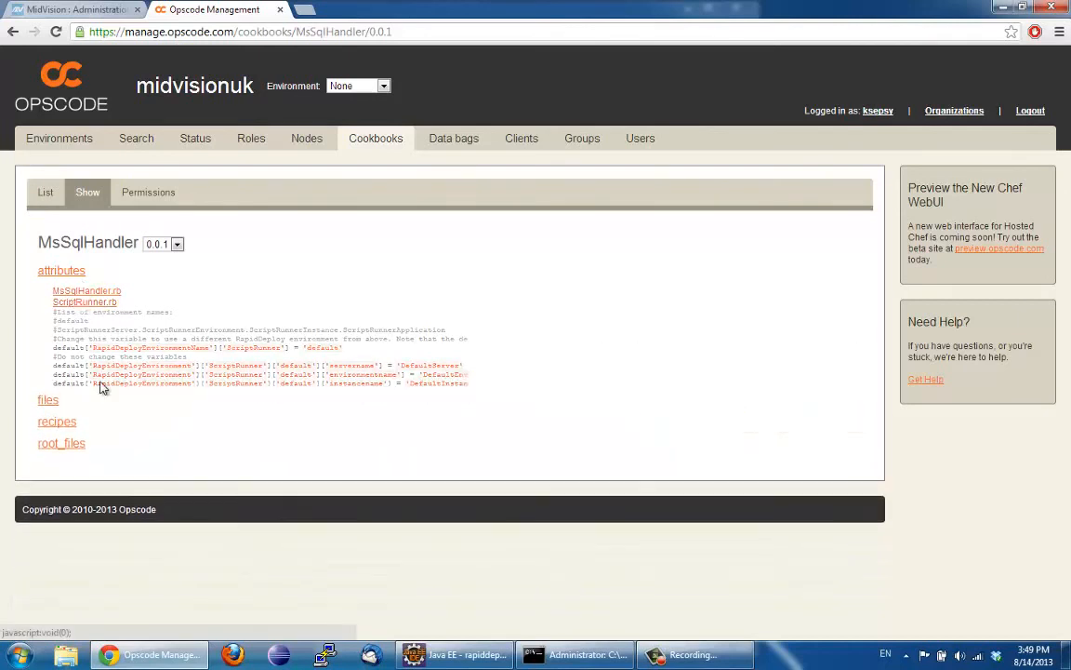
- List the cookbook's files and recipes to check for the ScriptRunner entries
{"action": "left_click", "coordinate": [49, 323]}
{"action": "scroll", "coordinate": [67, 372], "scroll_direction": "down", "scroll_amount": 2}
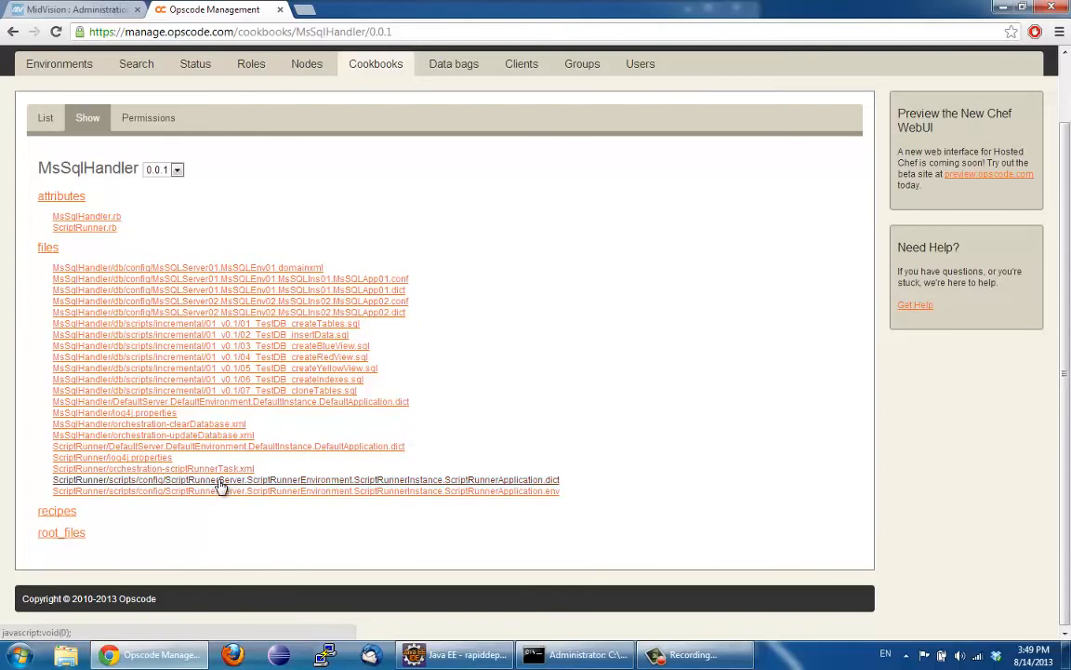
{"action": "left_click", "coordinate": [54, 509]}
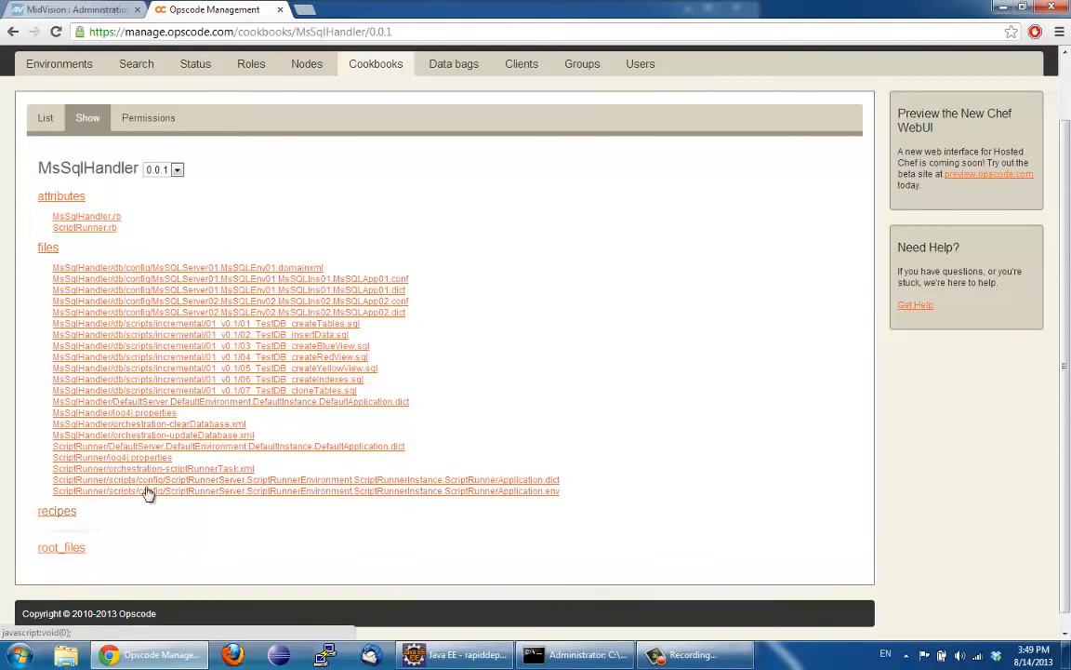
{"action": "scroll", "coordinate": [163, 497], "scroll_direction": "down", "scroll_amount": 1}
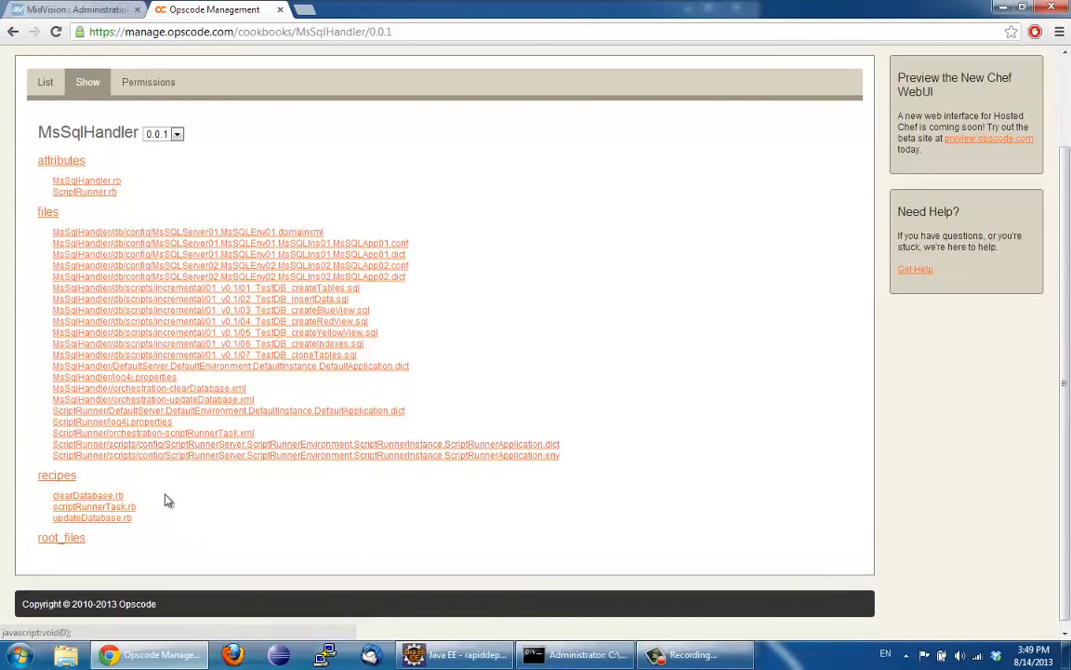
- Examine the scriptRunnerTask.rb recipe from its attributes file reference through to the Java command, and collapse it
{"action": "left_click", "coordinate": [99, 508]}
{"action": "scroll", "coordinate": [101, 513], "scroll_direction": "down", "scroll_amount": 2}
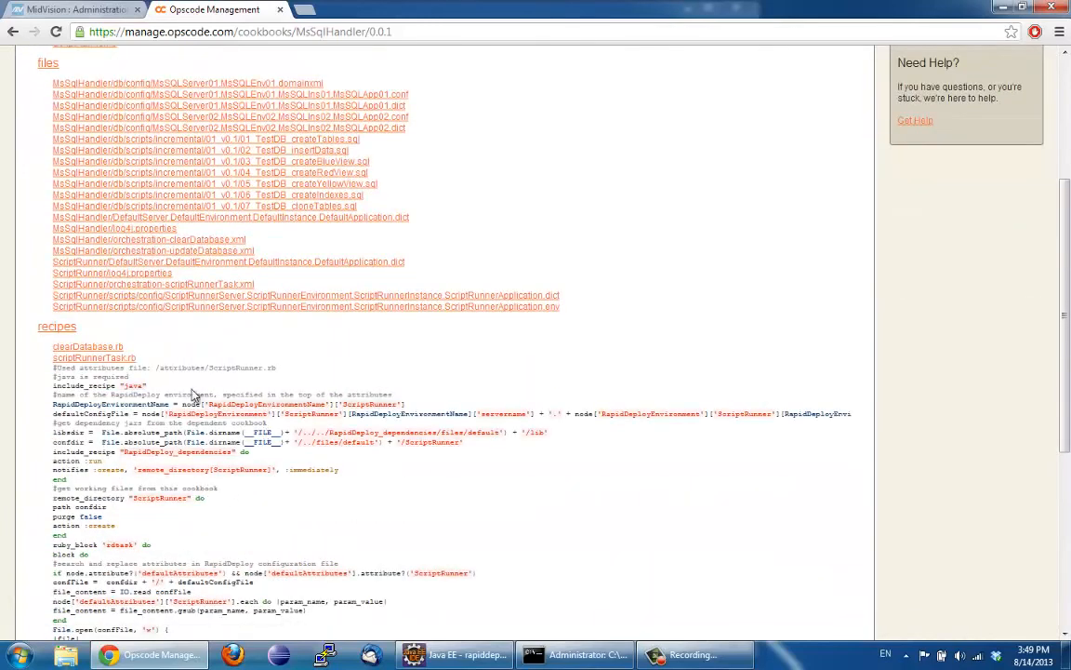
{"action": "left_click_drag", "start_coordinate": [157, 369], "coordinate": [288, 375]}
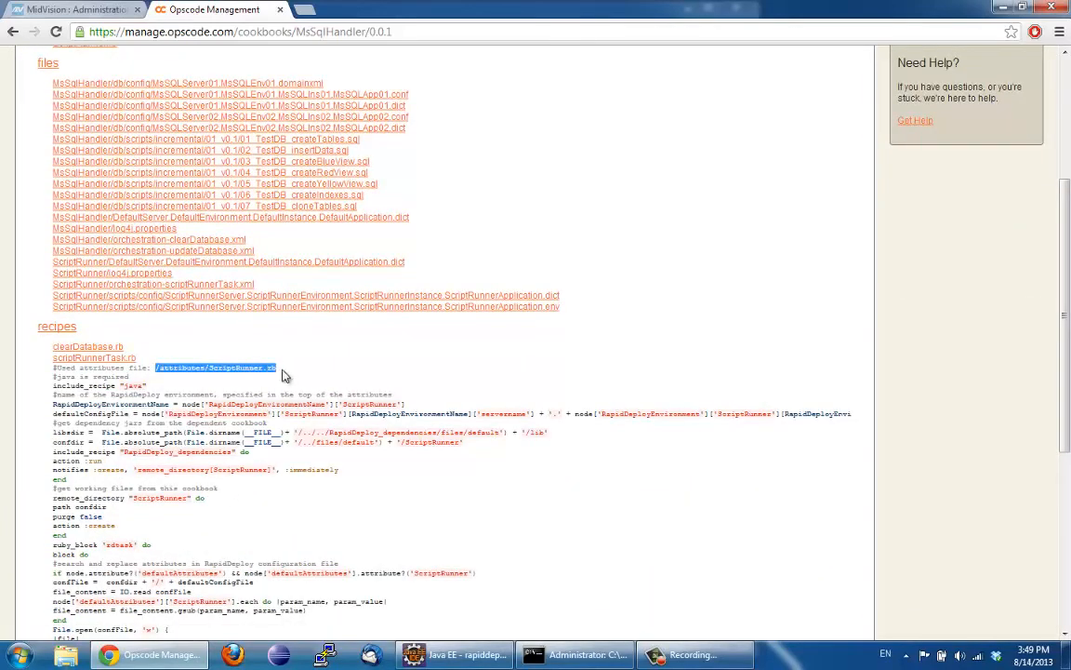
{"action": "left_click", "coordinate": [286, 375]}
{"action": "scroll", "coordinate": [295, 379], "scroll_direction": "down", "scroll_amount": 2}
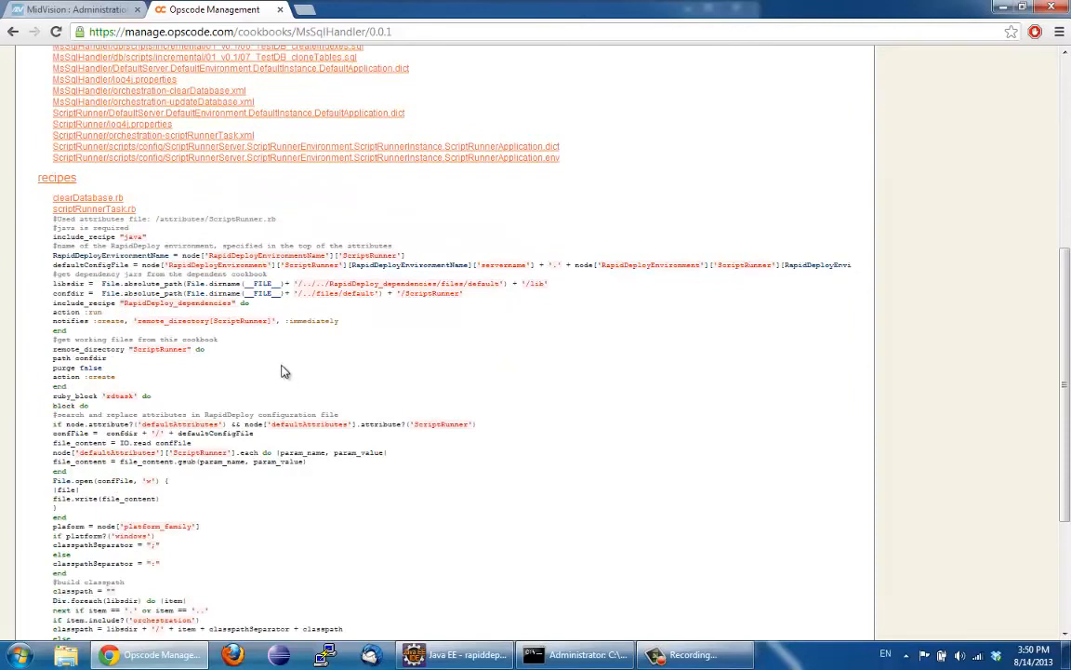
{"action": "scroll", "coordinate": [283, 372], "scroll_direction": "down", "scroll_amount": 1}
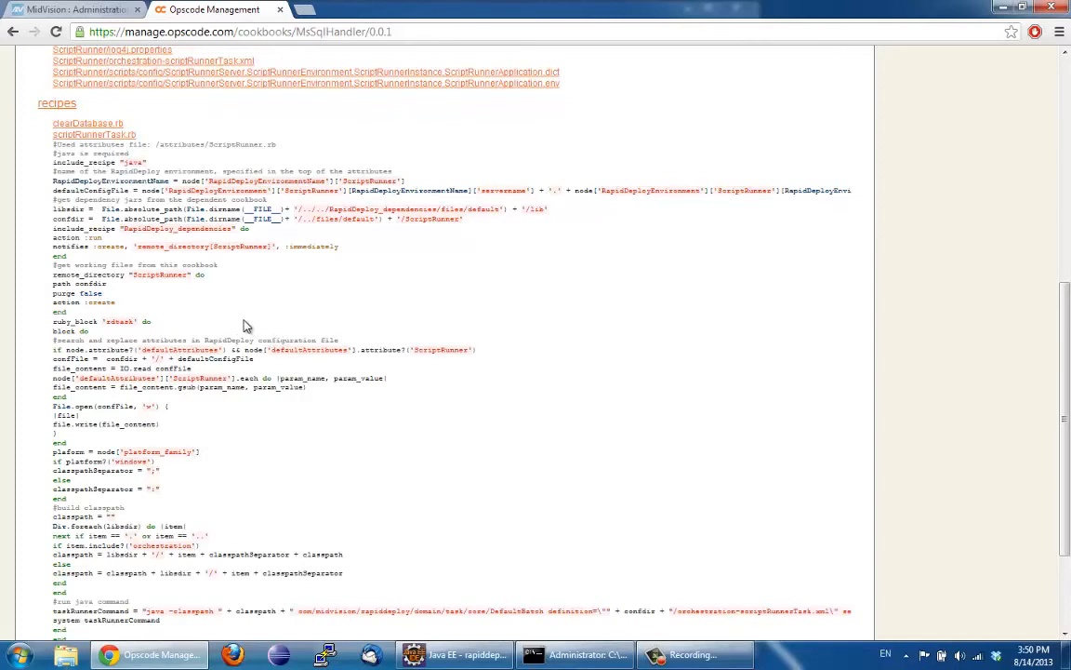
{"action": "scroll", "coordinate": [279, 407], "scroll_direction": "down", "scroll_amount": 1}
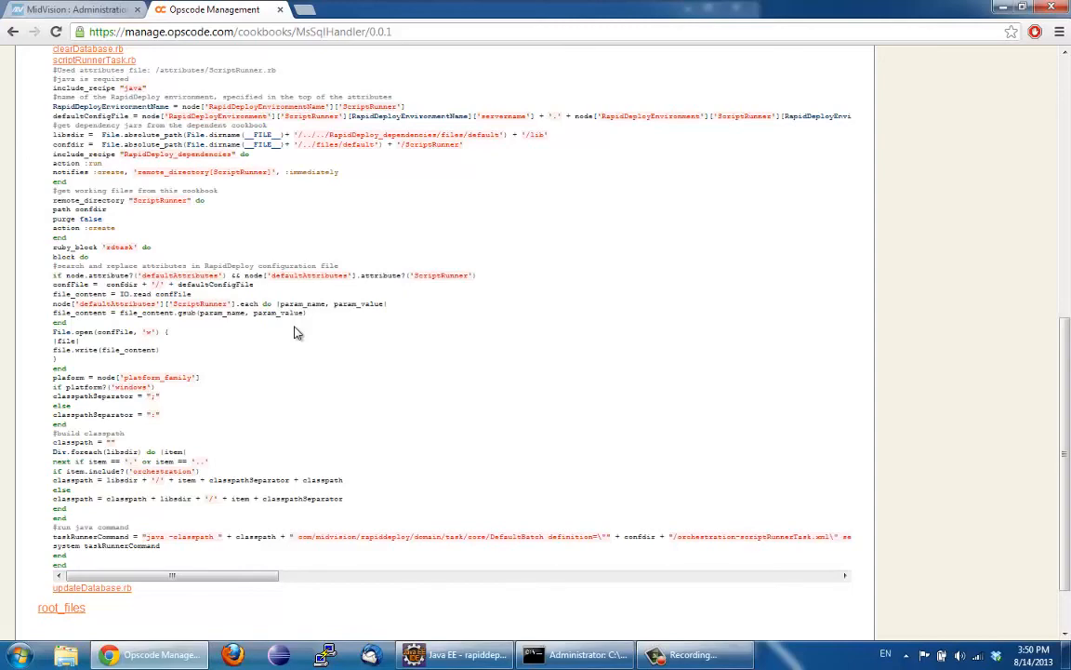
{"action": "scroll", "coordinate": [267, 300], "scroll_direction": "up", "scroll_amount": 1}
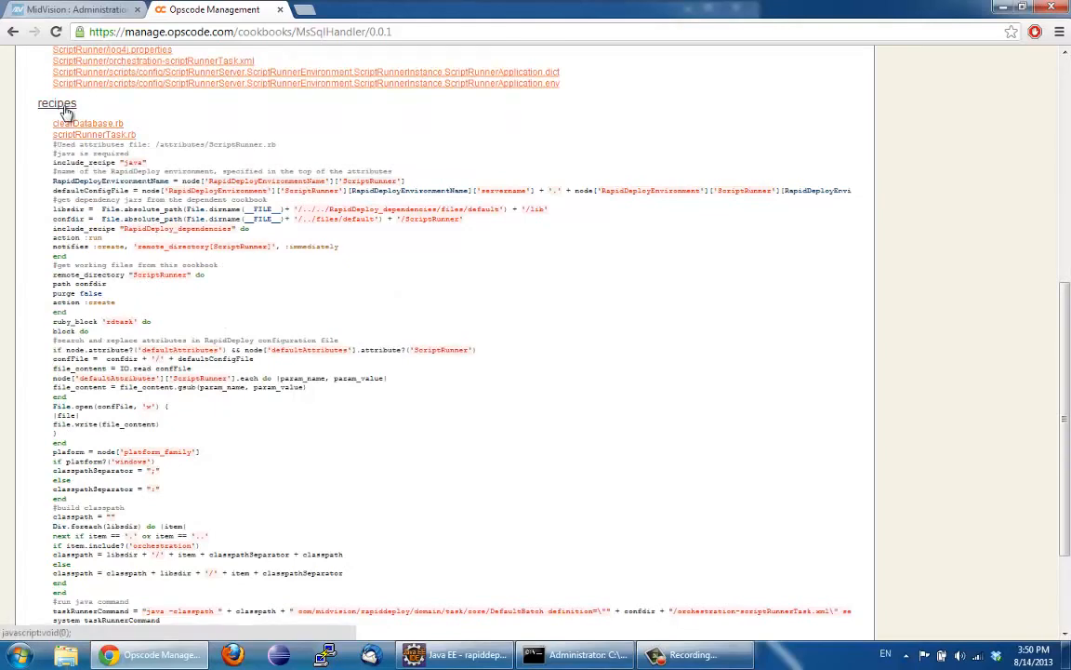
{"action": "left_click", "coordinate": [75, 136]}
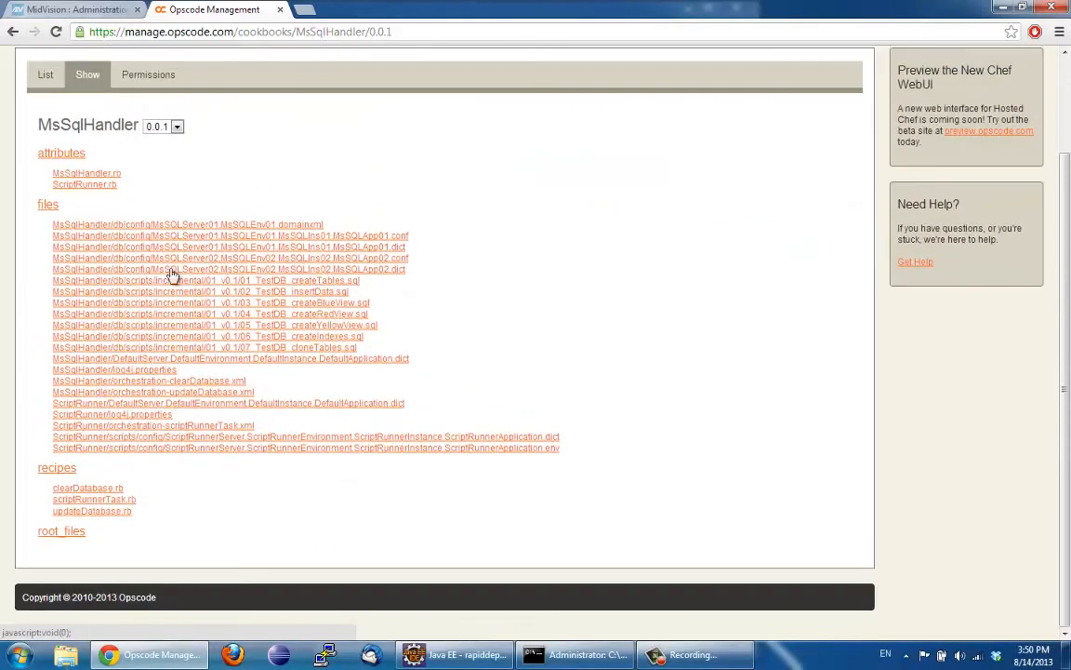
- Review the MsSqlHandler.rb attributes file, and inspect metadata.rb under the root files, highlighting the maintainer e-mail value
{"action": "left_click", "coordinate": [73, 173]}
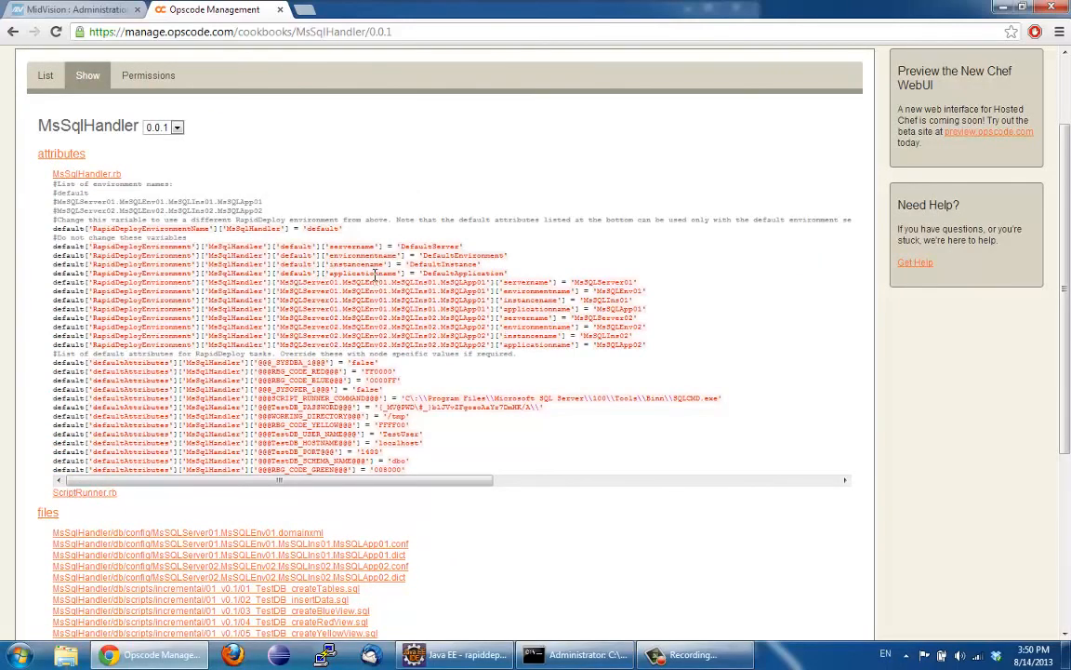
{"action": "left_click", "coordinate": [75, 173]}
{"action": "left_click", "coordinate": [68, 533]}
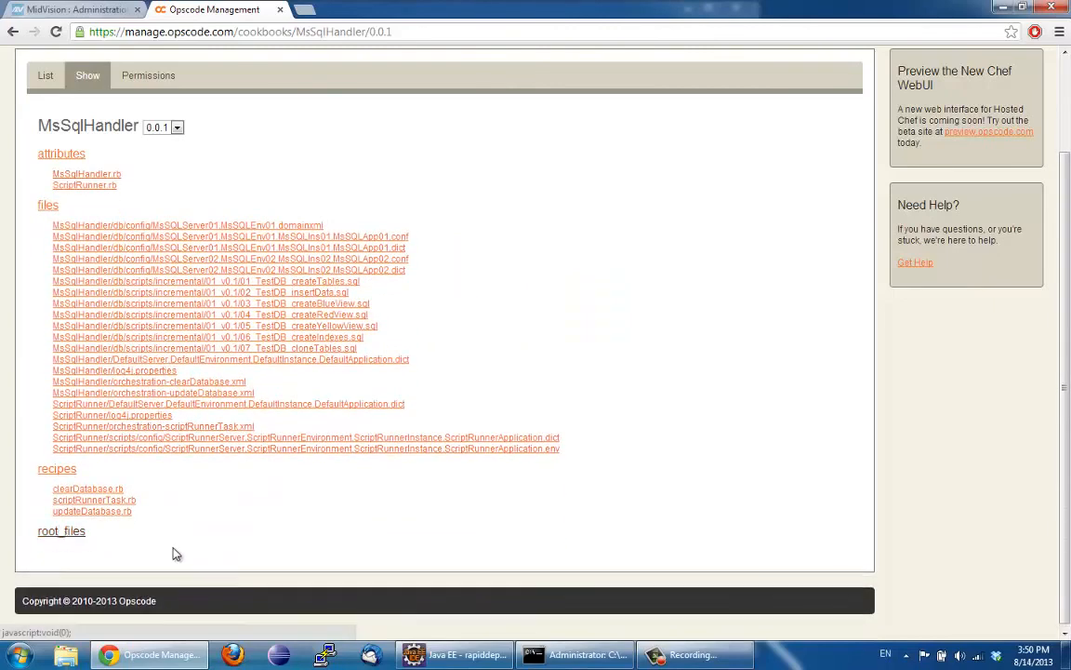
{"action": "left_click", "coordinate": [91, 553]}
{"action": "scroll", "coordinate": [251, 530], "scroll_direction": "down", "scroll_amount": 1}
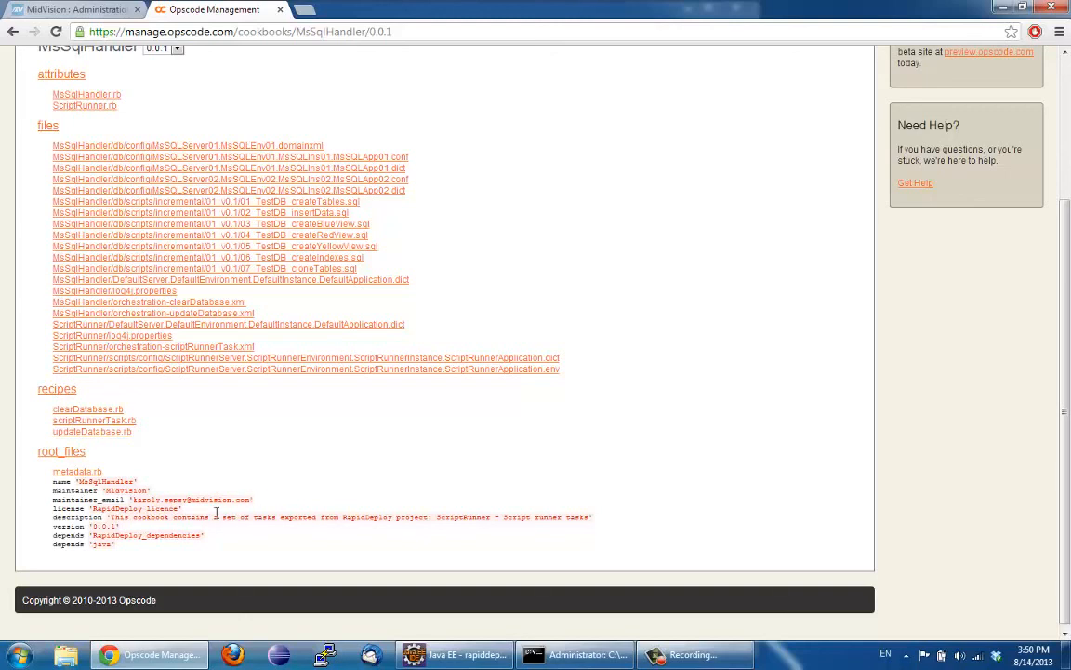
{"action": "left_click_drag", "start_coordinate": [133, 500], "coordinate": [265, 507]}
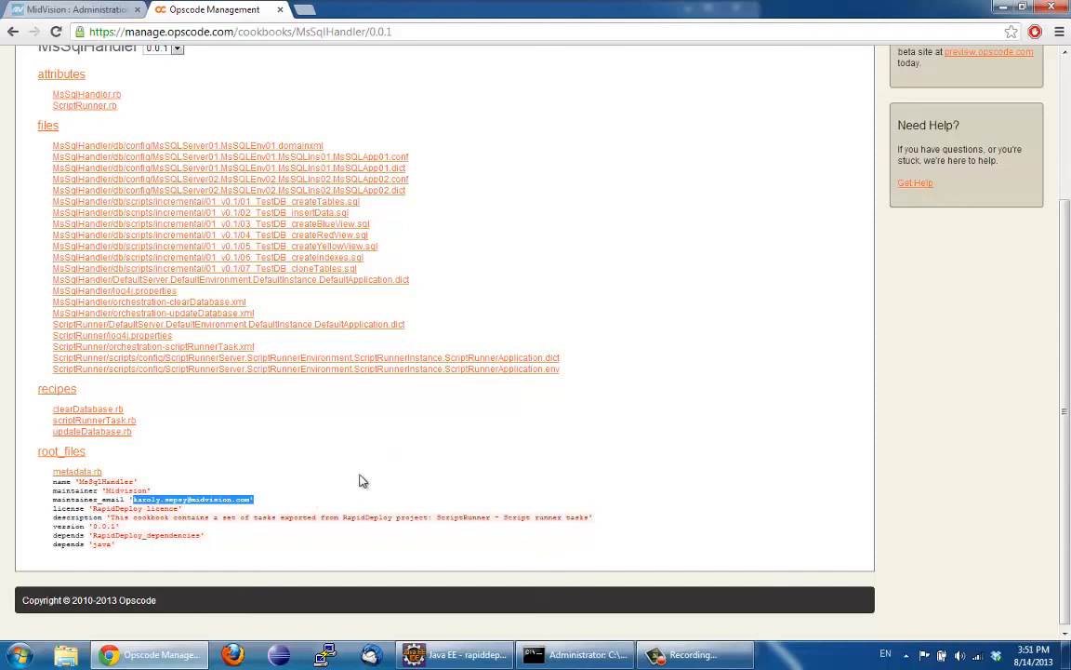
{"action": "left_click", "coordinate": [700, 660]}
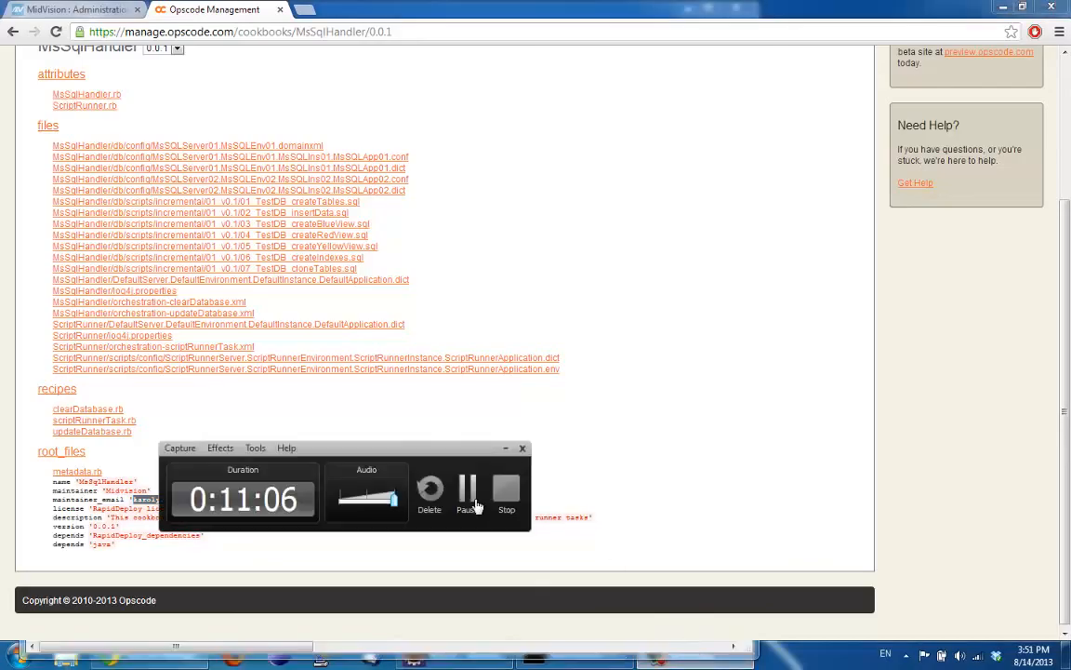